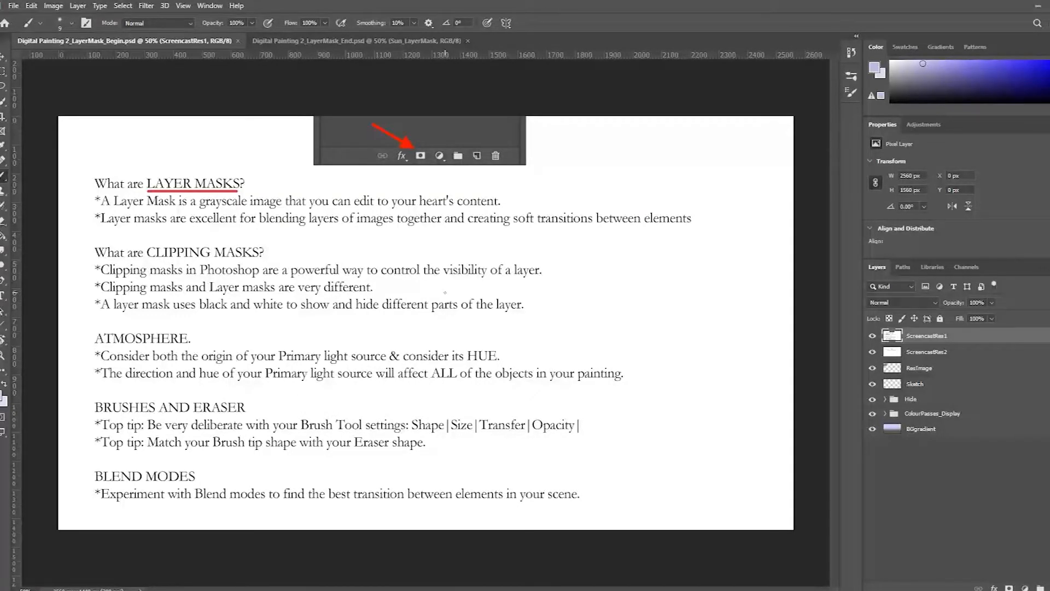
Examine the enlarged Add Layer Mask icon in the notes graphic, then return to the full page of notes.
ctrl+click(427, 143)
ctrl+click(430, 142)
drag(475, 189, 488, 362)
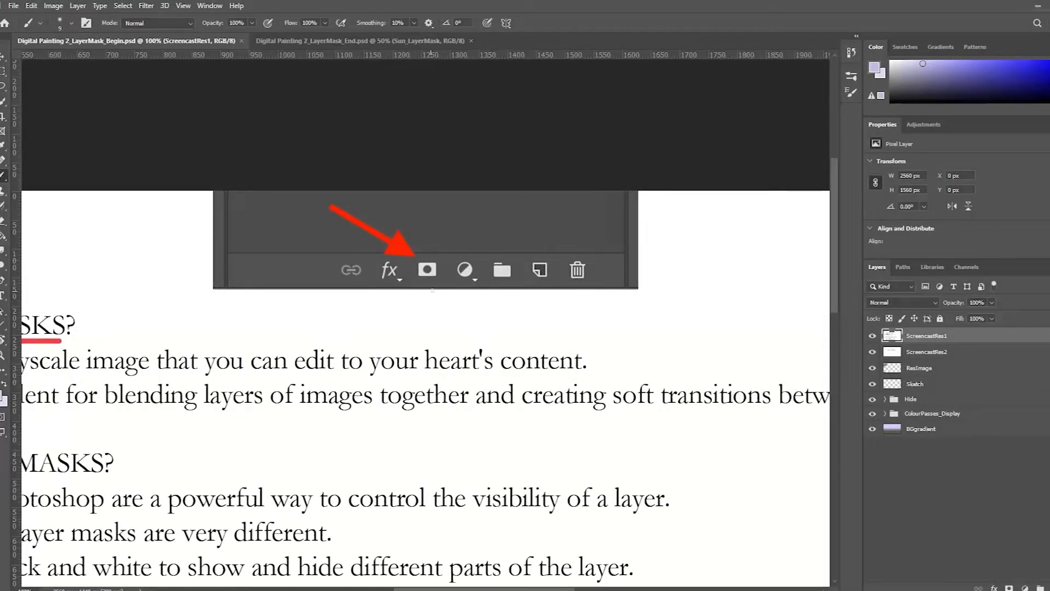
ctrl+alt+click(473, 349)
ctrl+alt+click(474, 353)
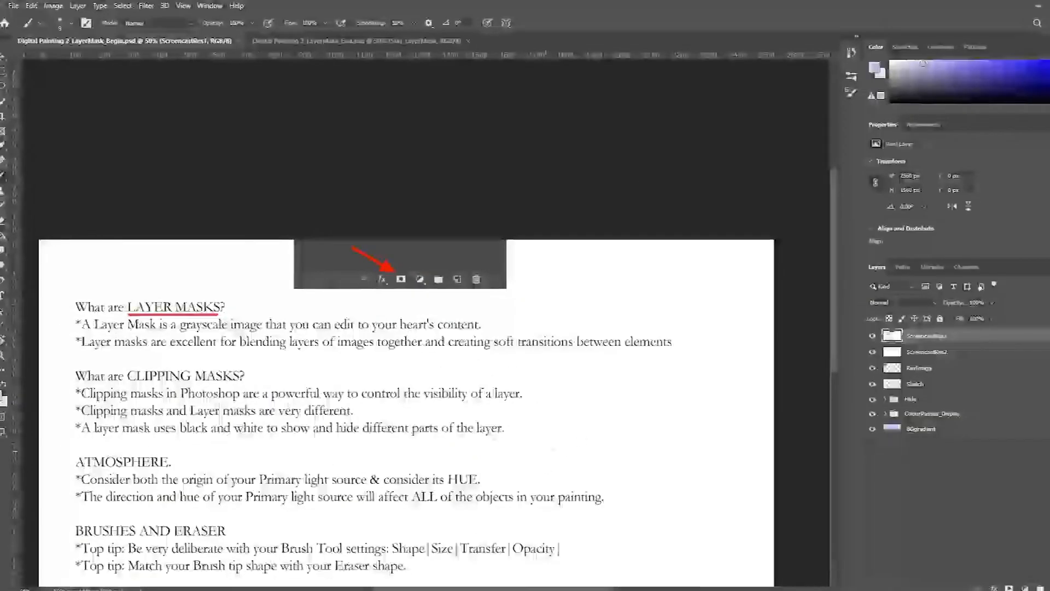
drag(617, 405, 617, 302)
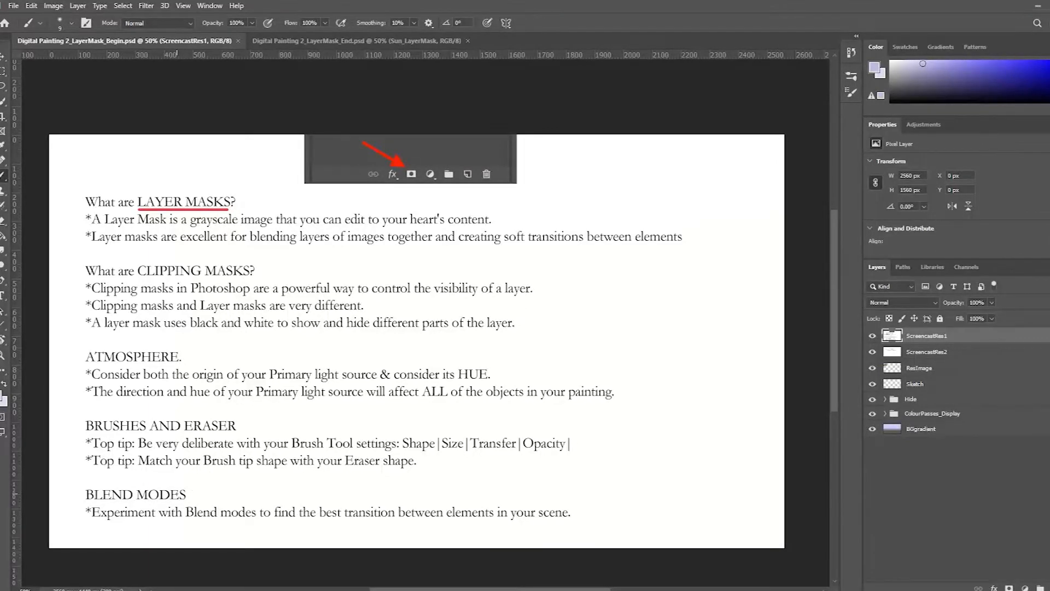
Hide the ScreencastRes1 and ScreencastRes2 notes layers and the Hide group so the flat-coloured scene is exposed.
click(872, 336)
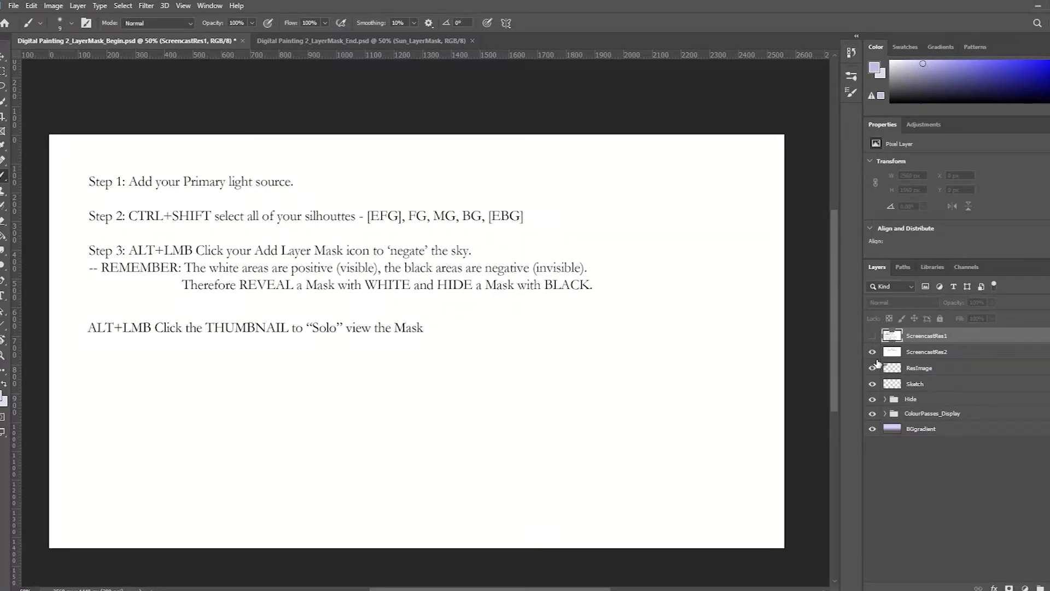
click(928, 402)
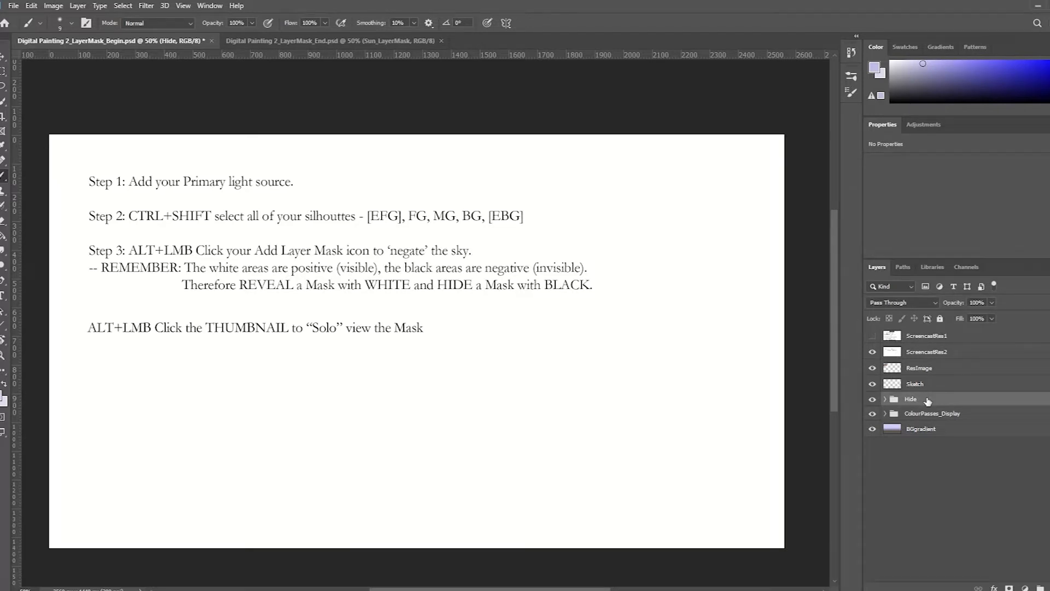
click(951, 354)
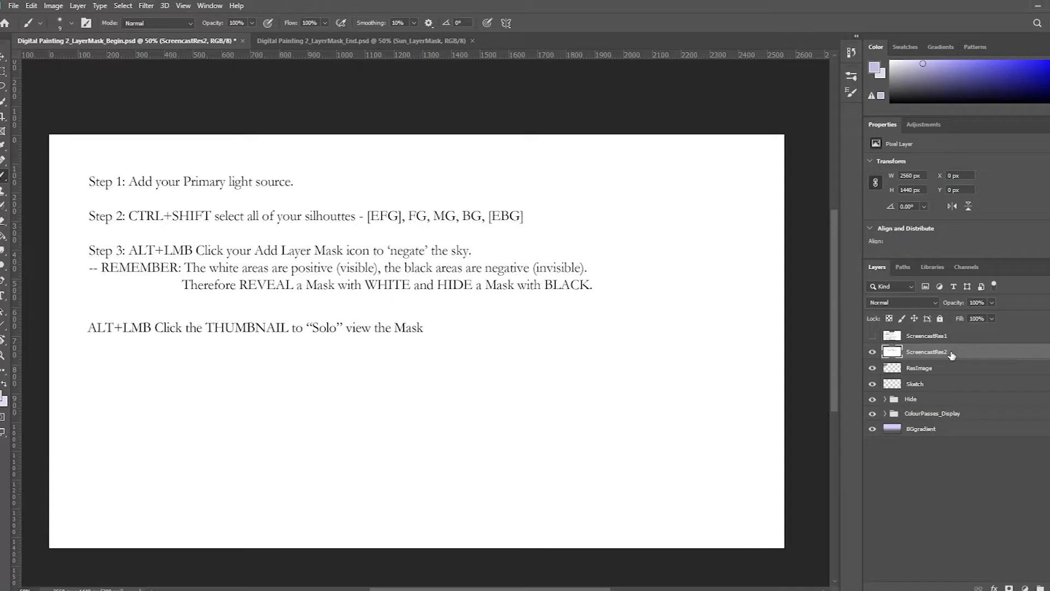
key(ctrl+comma)
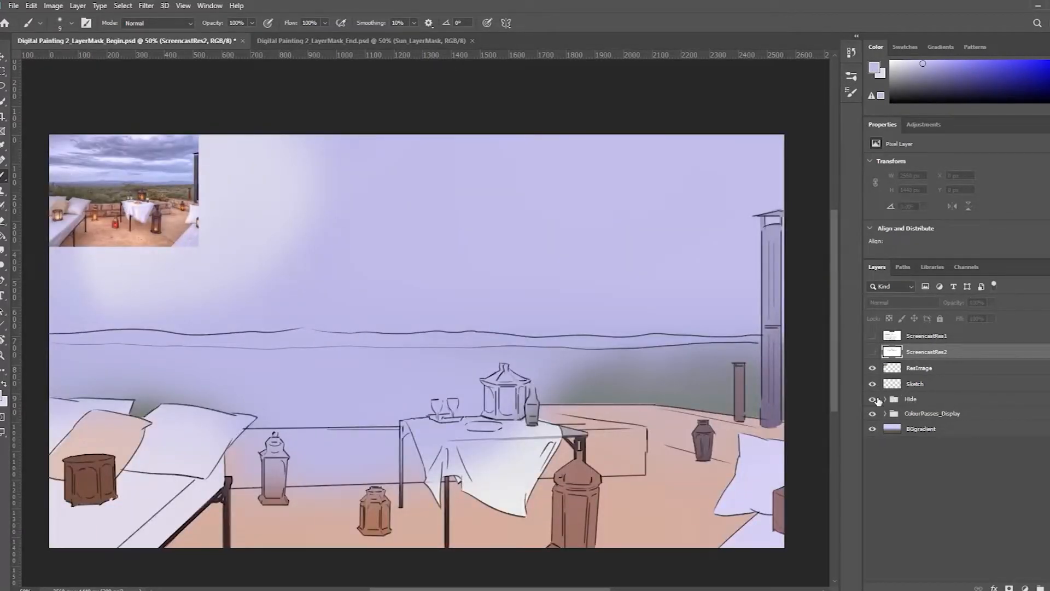
click(874, 399)
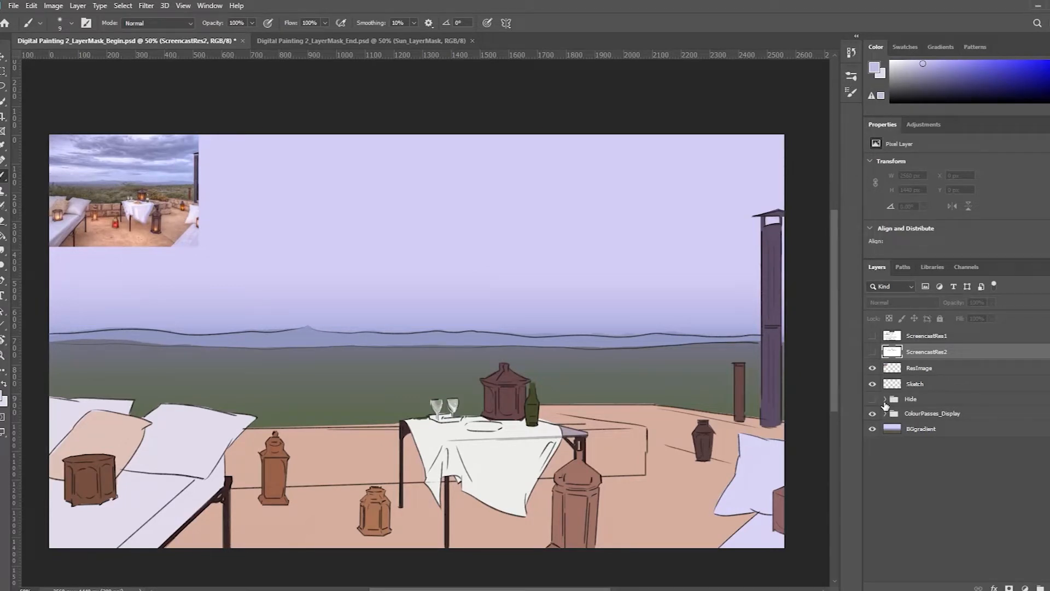
Review what the ResImage, Sketch, ColourPasses_Display and BGgradient layers contain by toggling each one's visibility off and on.
click(940, 369)
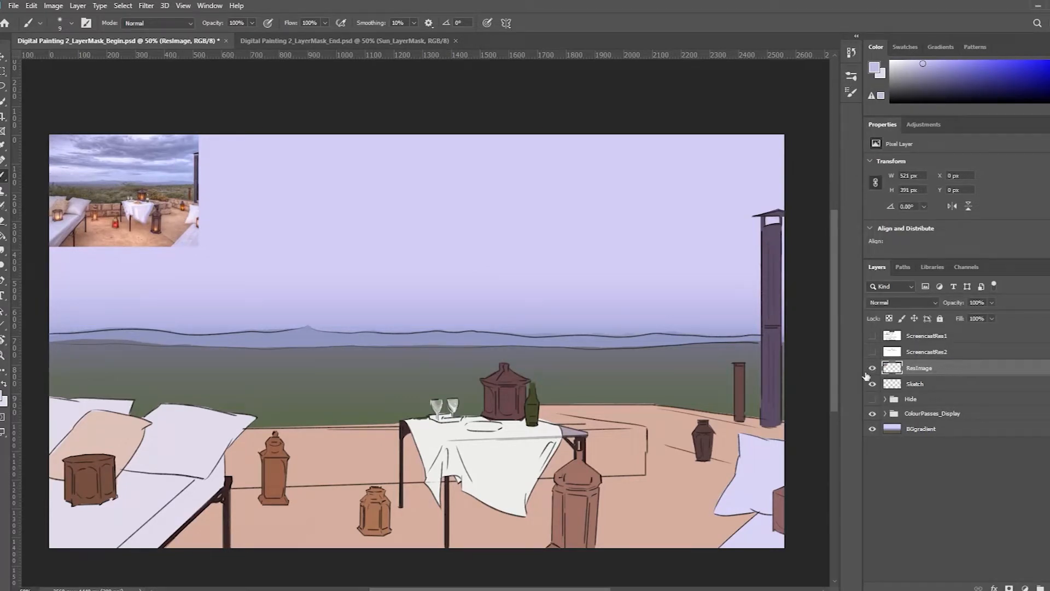
click(871, 370)
click(871, 371)
click(872, 384)
click(872, 384)
click(871, 414)
click(872, 414)
click(873, 430)
click(872, 430)
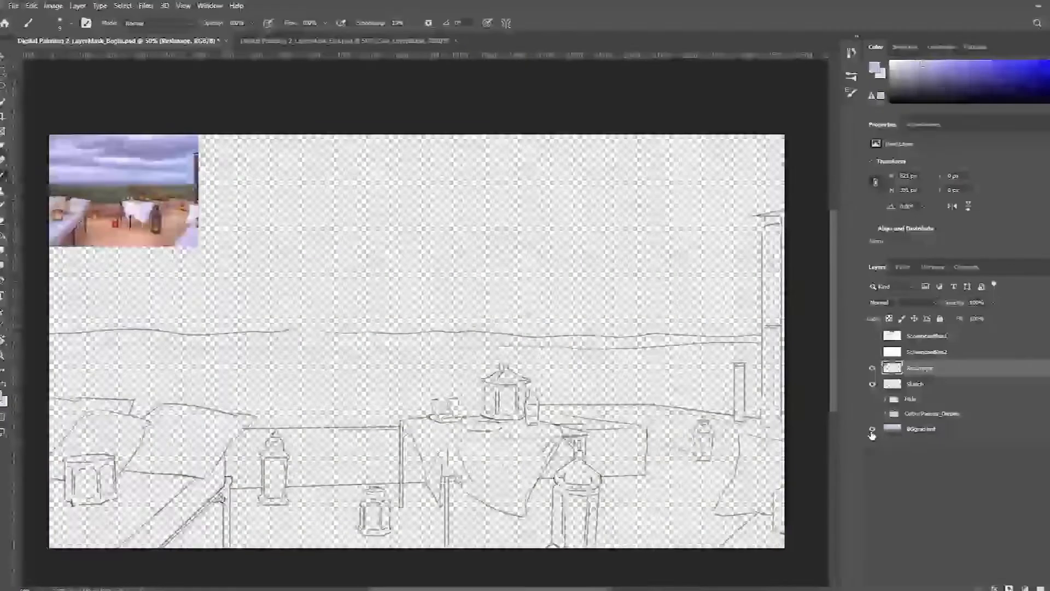
click(872, 429)
click(871, 414)
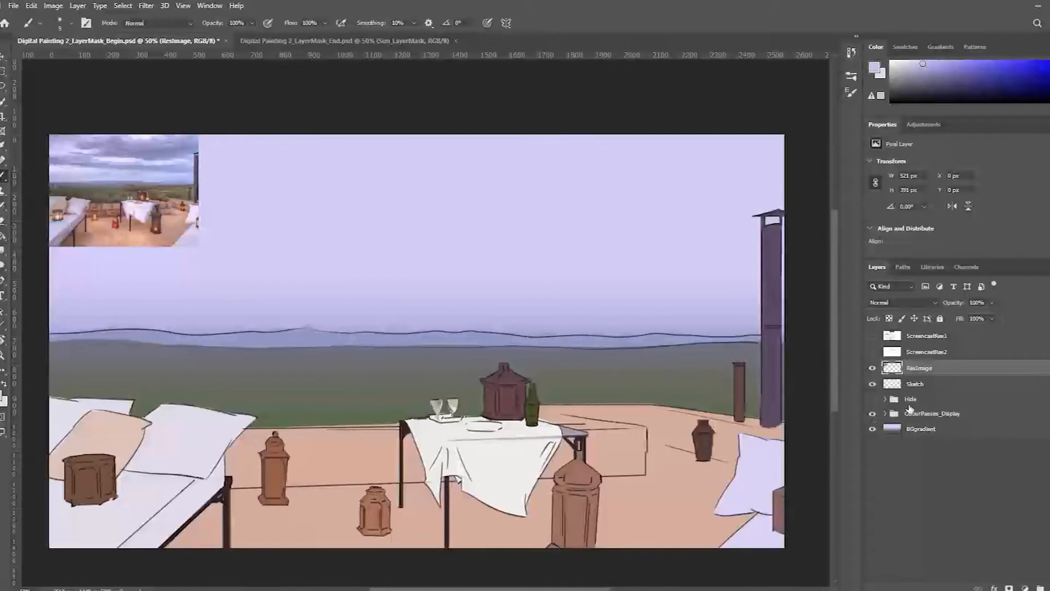
Create a new layer named Sky directly above the Hide group and rename it SUN.
click(921, 390)
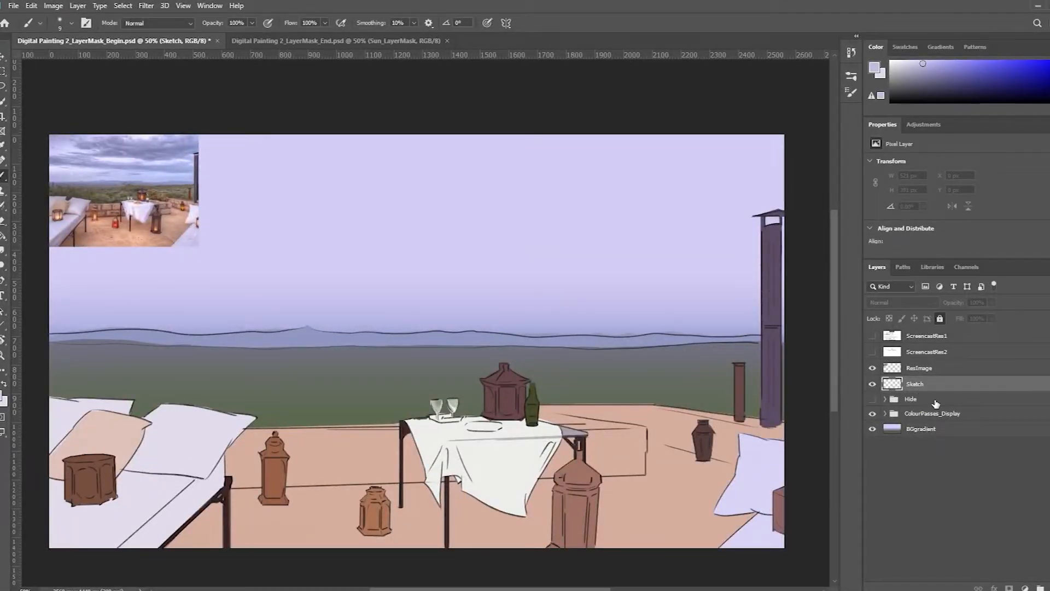
click(929, 404)
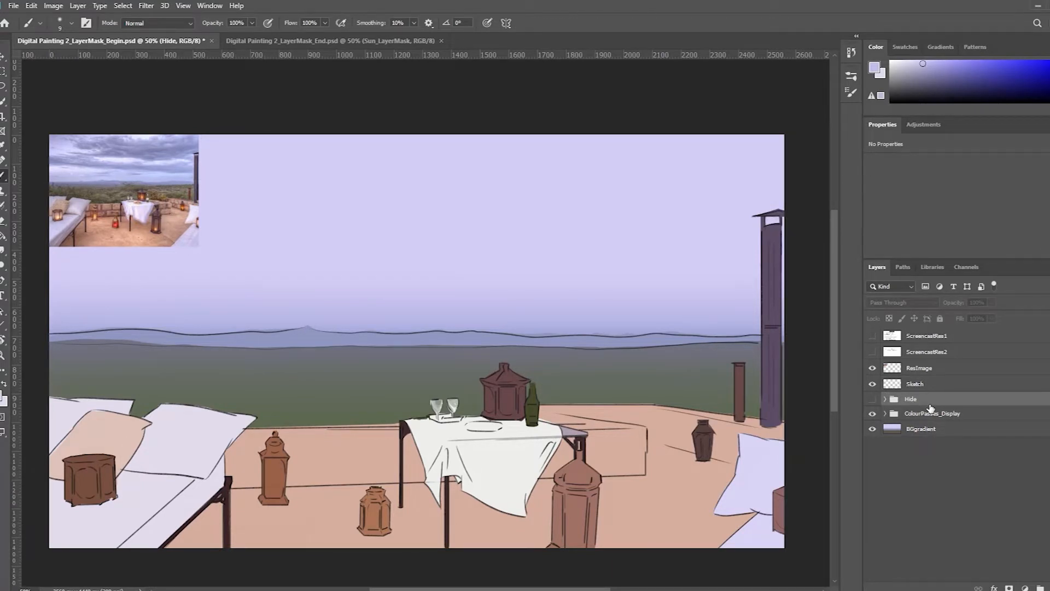
key(ctrl+shift+n)
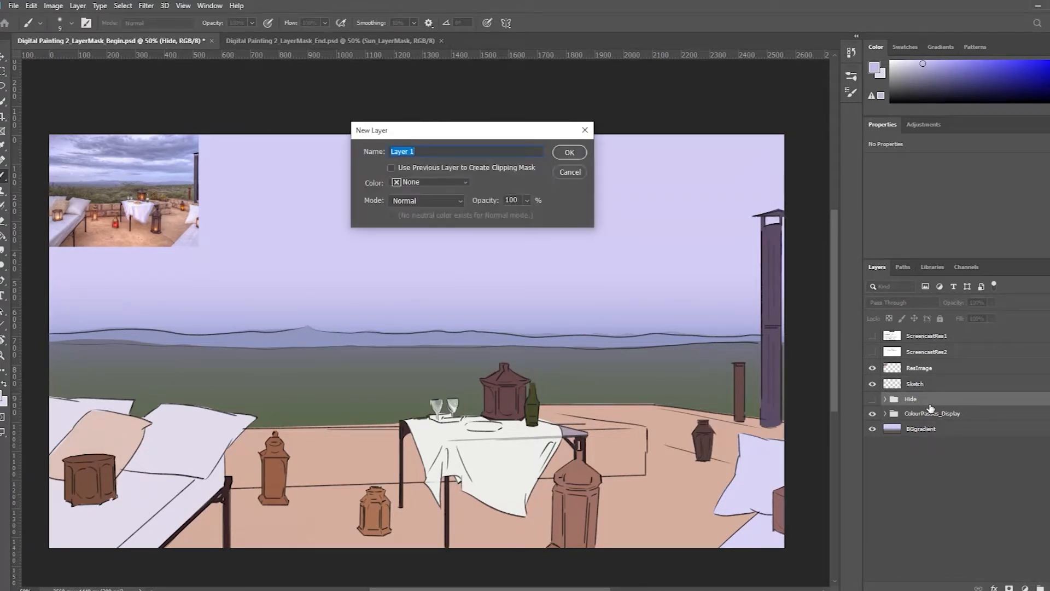
text(Sky)
key(Return)
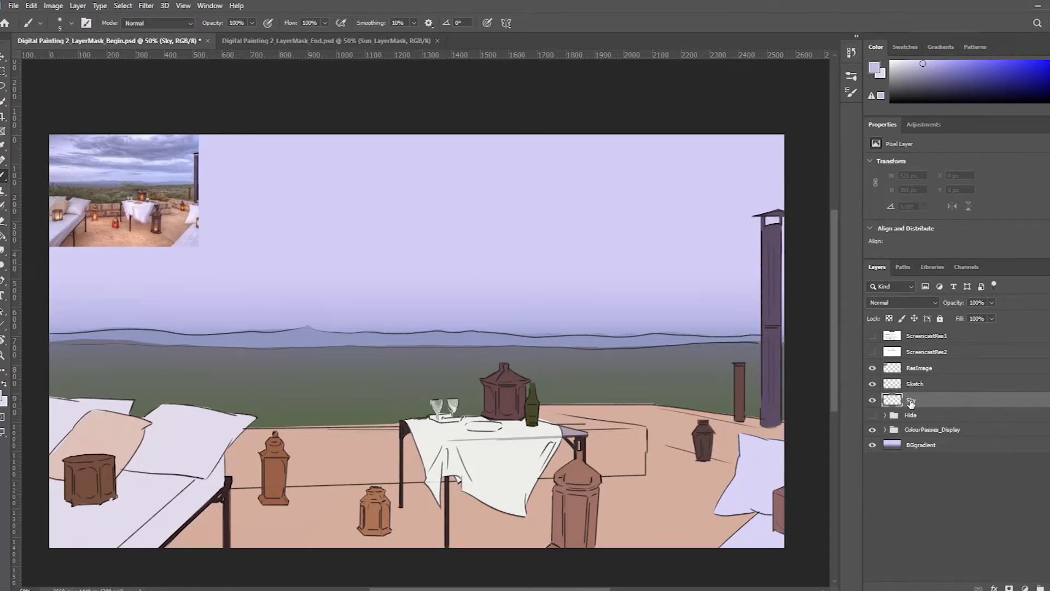
double_click(909, 401)
key(Return)
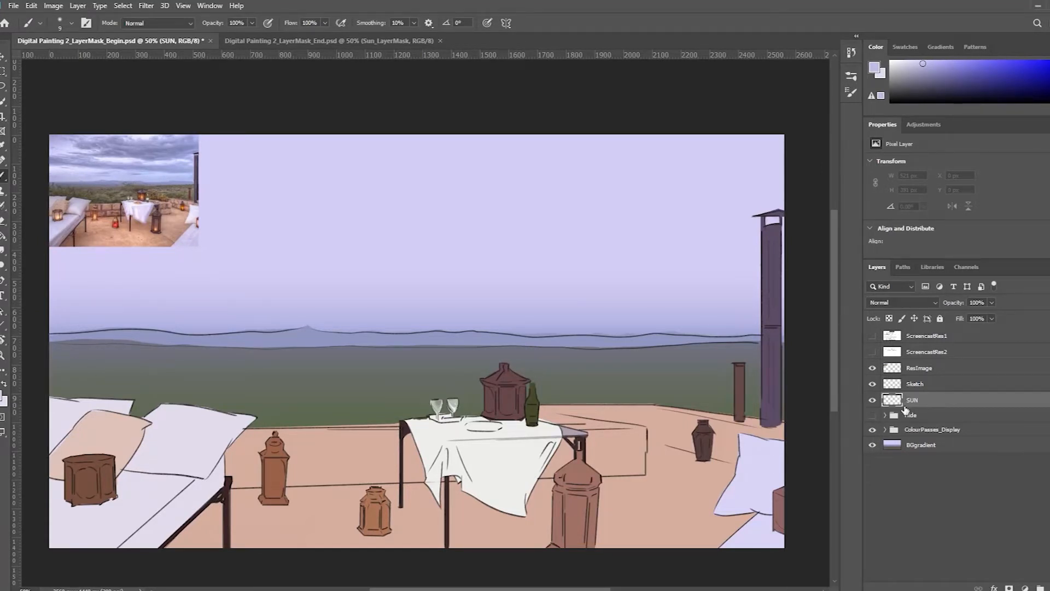
Hide the ResImage reference layer and choose the first Soft Round brush in the speed_brushes set.
click(872, 368)
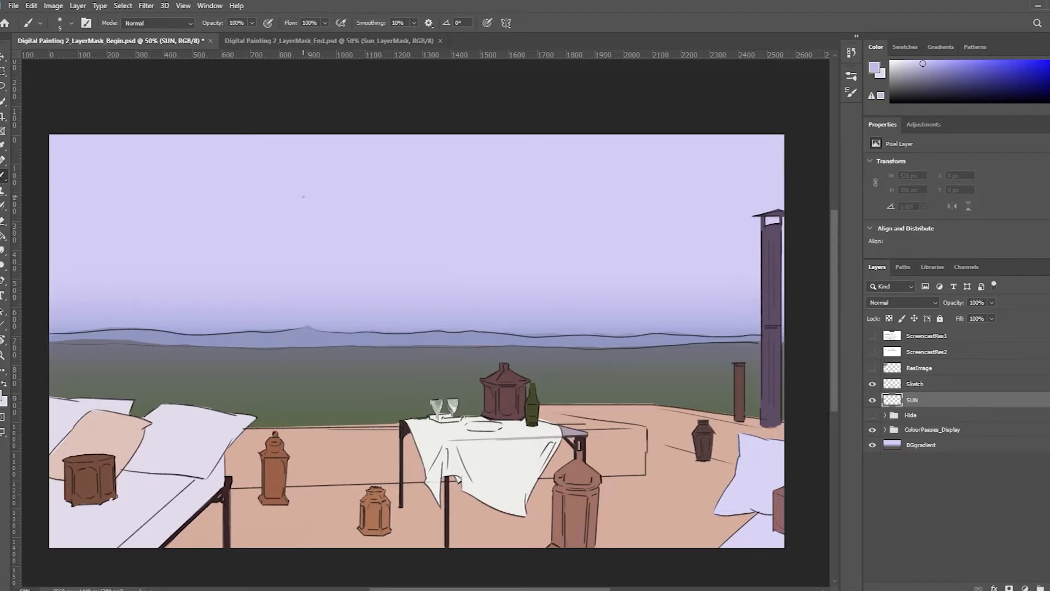
click(848, 93)
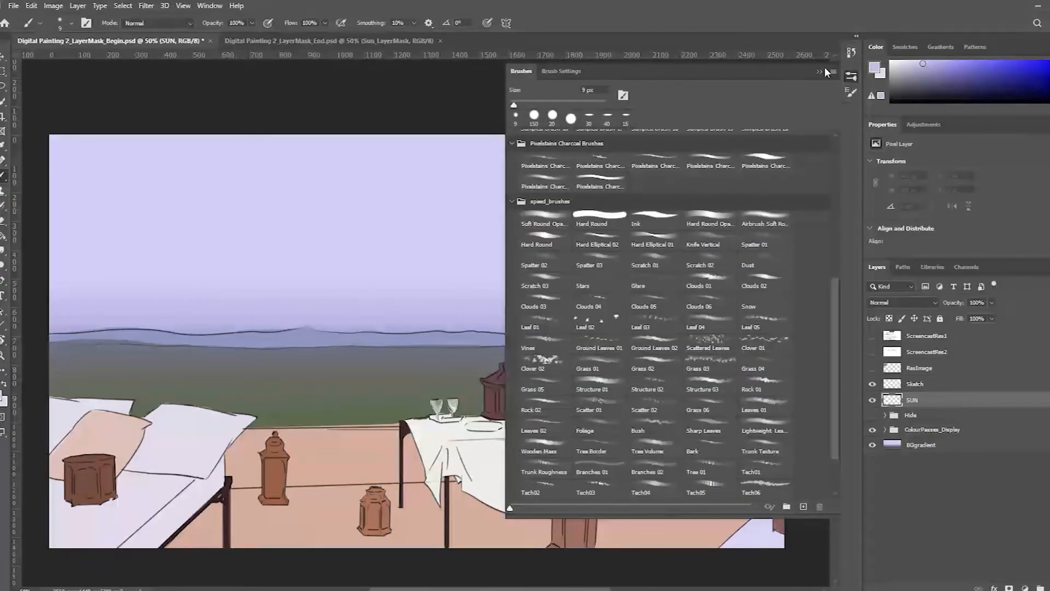
mouse_move(835, 294)
mouse_down()
mouse_move(833, 154)
mouse_move(835, 329)
mouse_up()
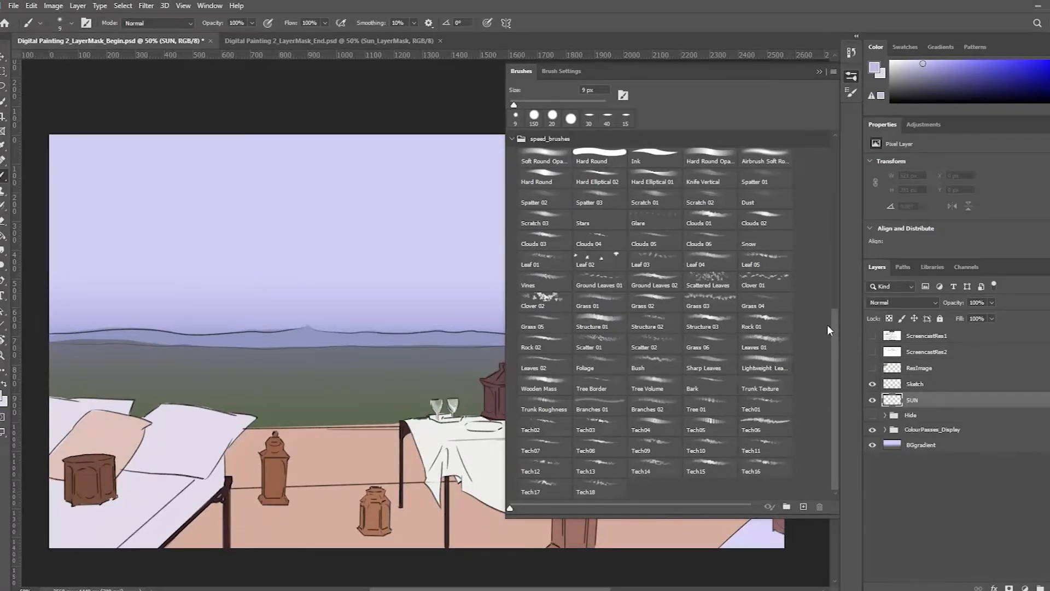
click(543, 159)
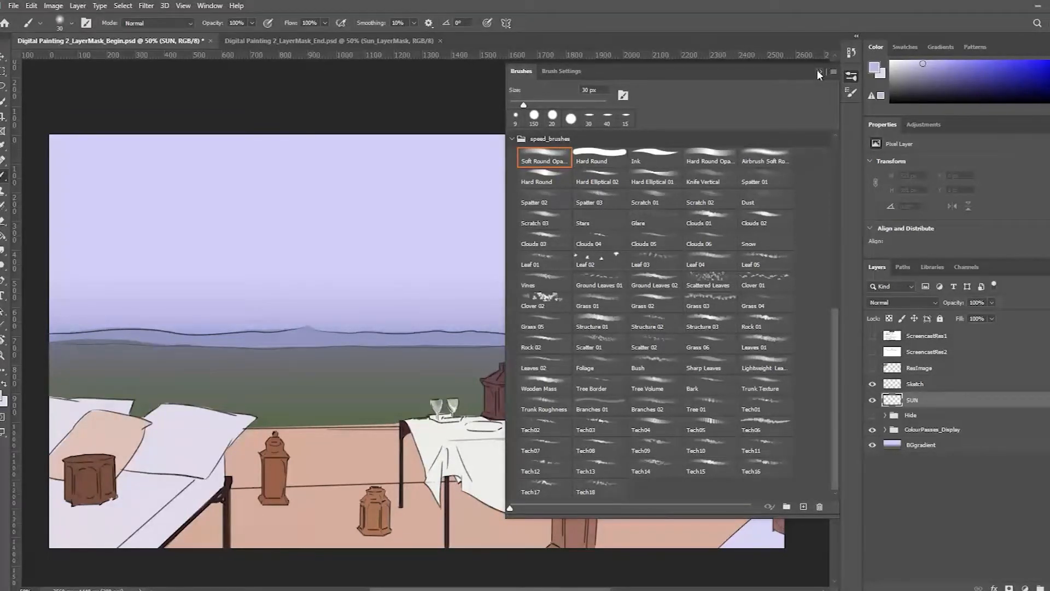
click(819, 71)
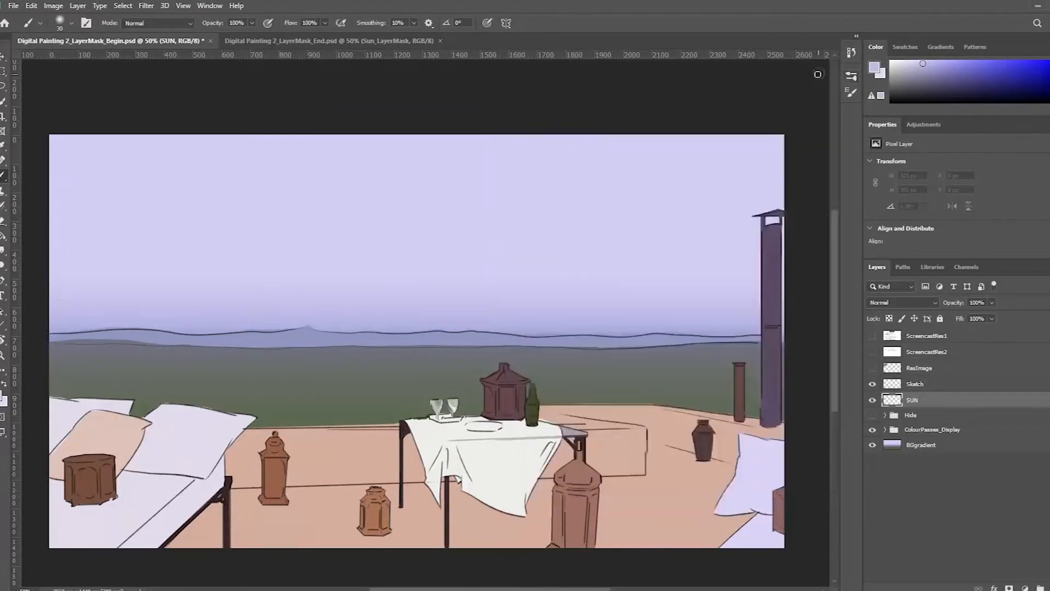
Consult the ResImage reference, set the brush opacity to 60%, and hide the reference again.
click(872, 368)
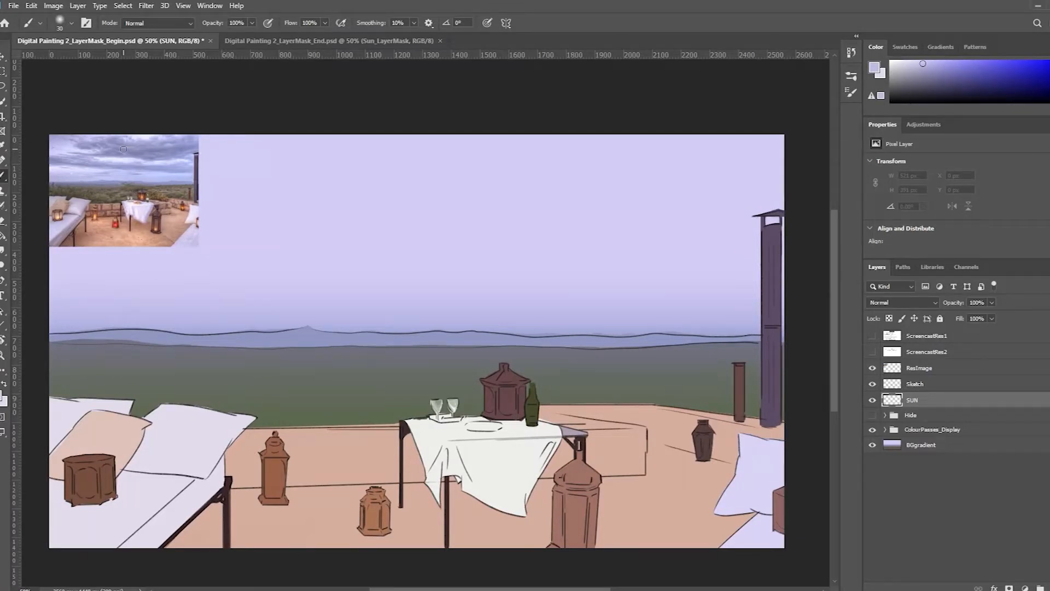
click(851, 77)
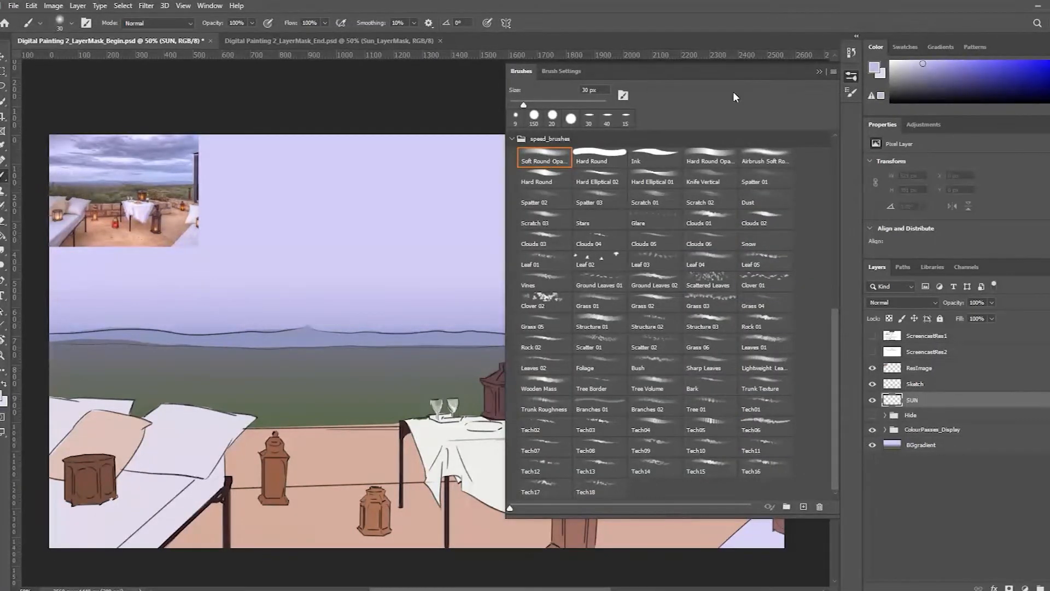
click(818, 72)
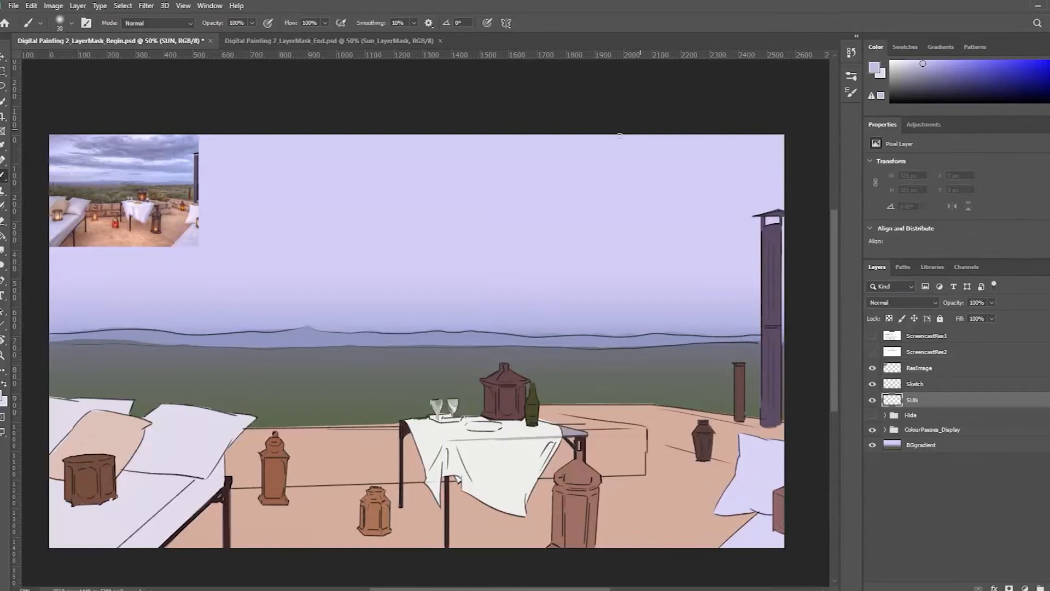
click(243, 22)
click(248, 22)
double_click(237, 23)
click(873, 368)
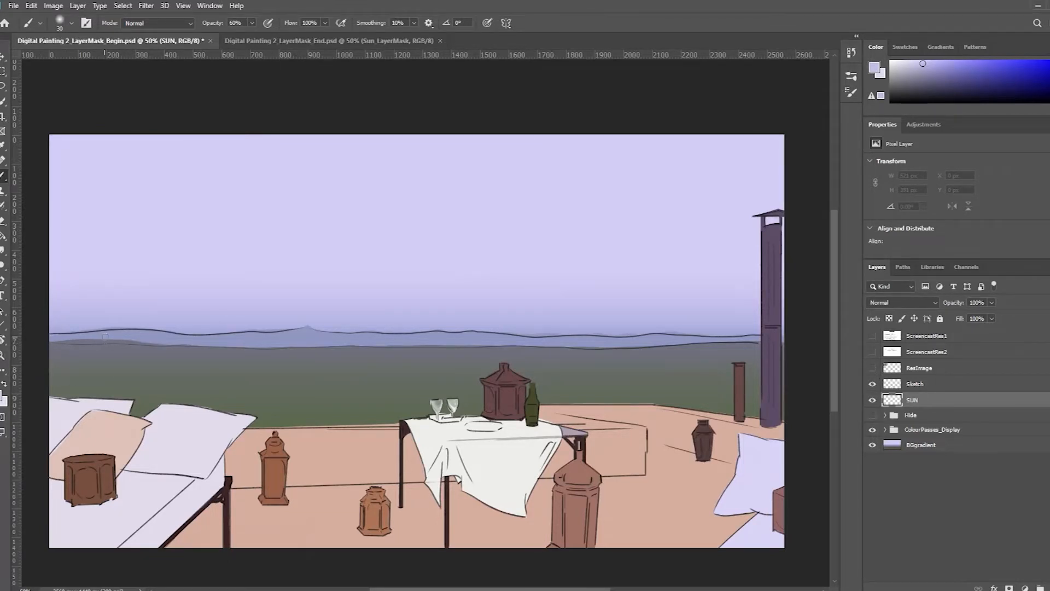
Sample the lavender sky just above the horizon and keep pale lavender dedbef as the foreground colour.
alt+click(126, 322)
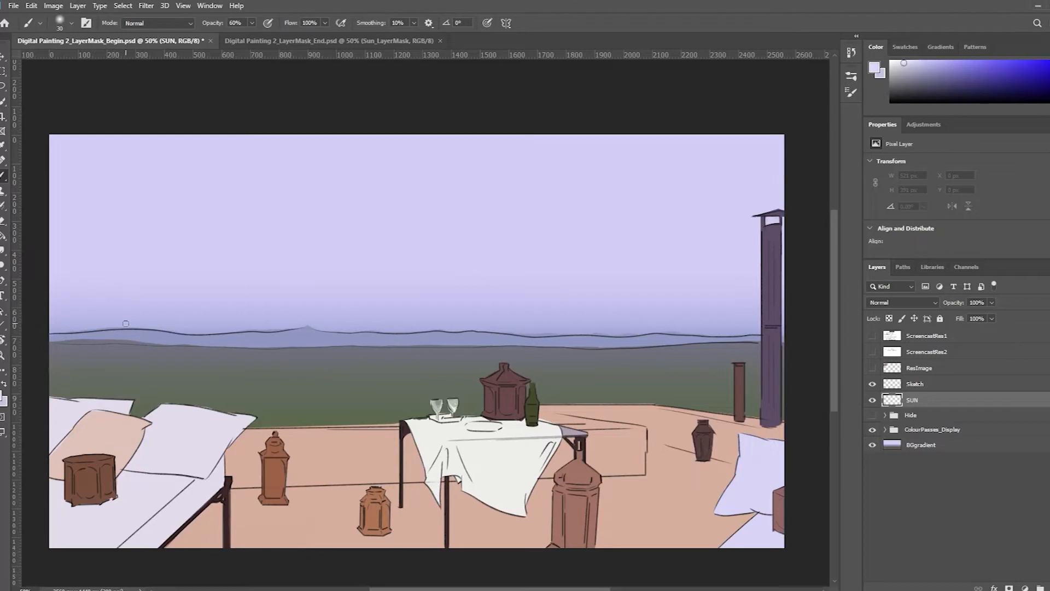
click(3, 398)
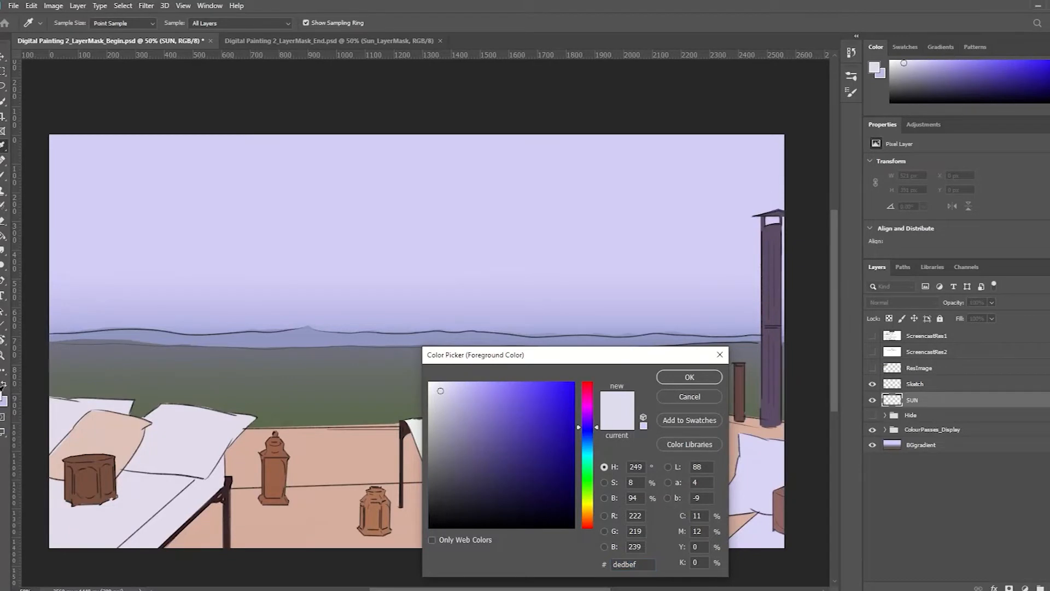
click(699, 393)
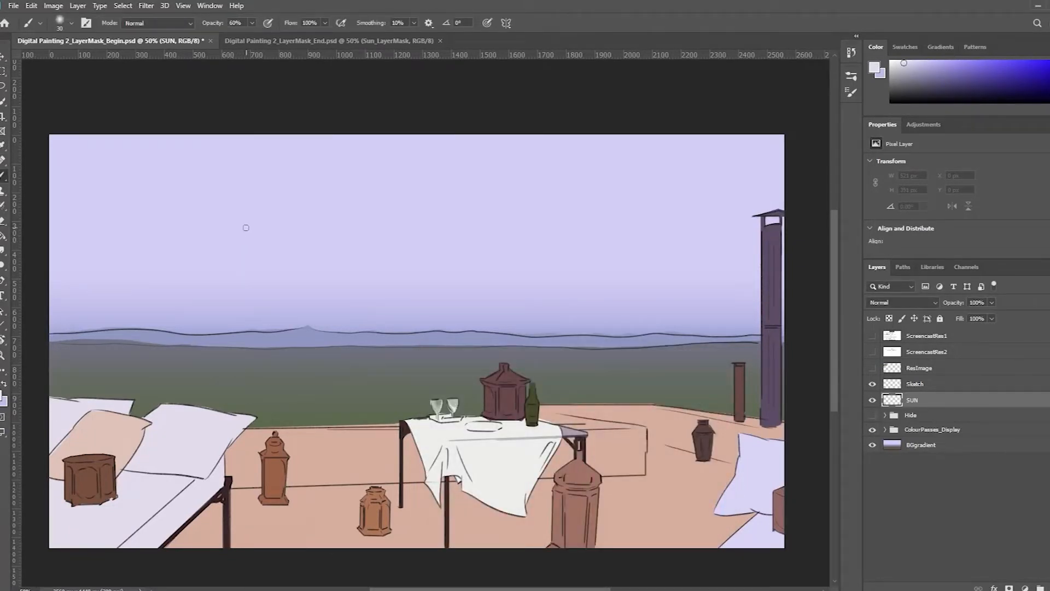
Enlarge the brush to 400 px and paint a soft pale sun glow across the upper-left sky on the SUN layer.
key(bracketright)
key(bracketright)
key(bracketright)
key(bracketright)
key(bracketright)
key(bracketright)
key(bracketright)
key(bracketright)
key(bracketright)
key(bracketright)
key(bracketright)
key(bracketright)
key(bracketright)
key(bracketright)
key(bracketright)
mouse_move(172, 193)
mouse_down()
mouse_move(137, 210)
mouse_move(179, 219)
mouse_move(155, 192)
mouse_move(170, 234)
mouse_move(172, 194)
mouse_move(174, 239)
mouse_move(176, 197)
mouse_move(149, 246)
mouse_move(185, 193)
mouse_move(150, 240)
mouse_move(192, 201)
mouse_move(121, 221)
mouse_move(192, 208)
mouse_move(116, 195)
mouse_move(153, 228)
mouse_move(146, 186)
mouse_move(136, 221)
mouse_move(152, 185)
mouse_move(133, 211)
mouse_move(132, 185)
mouse_move(146, 217)
mouse_move(120, 197)
mouse_move(163, 202)
mouse_move(133, 216)
mouse_move(150, 200)
mouse_move(110, 196)
mouse_move(174, 236)
mouse_up()
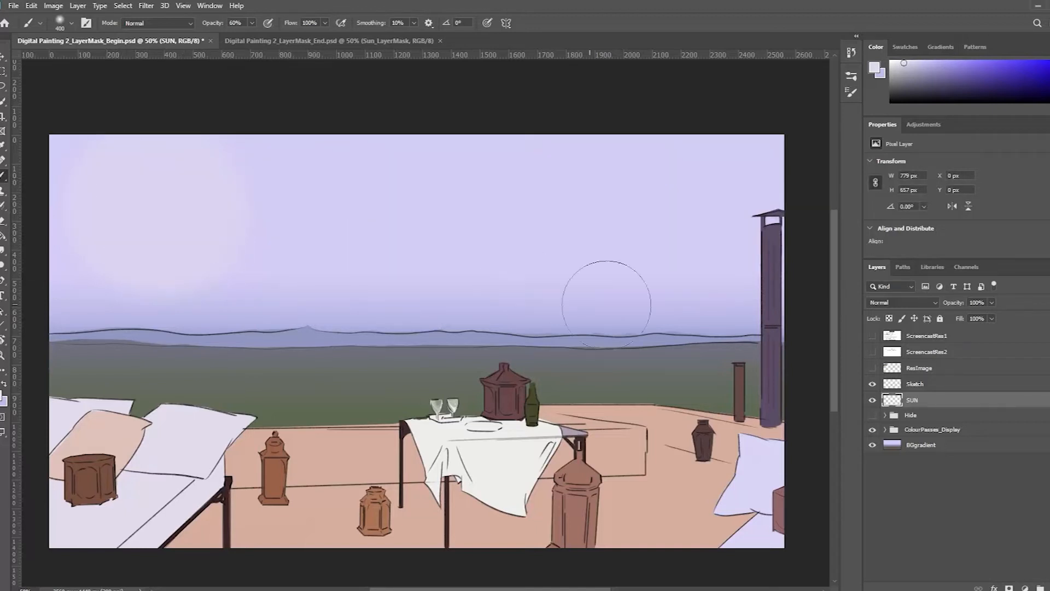
click(872, 368)
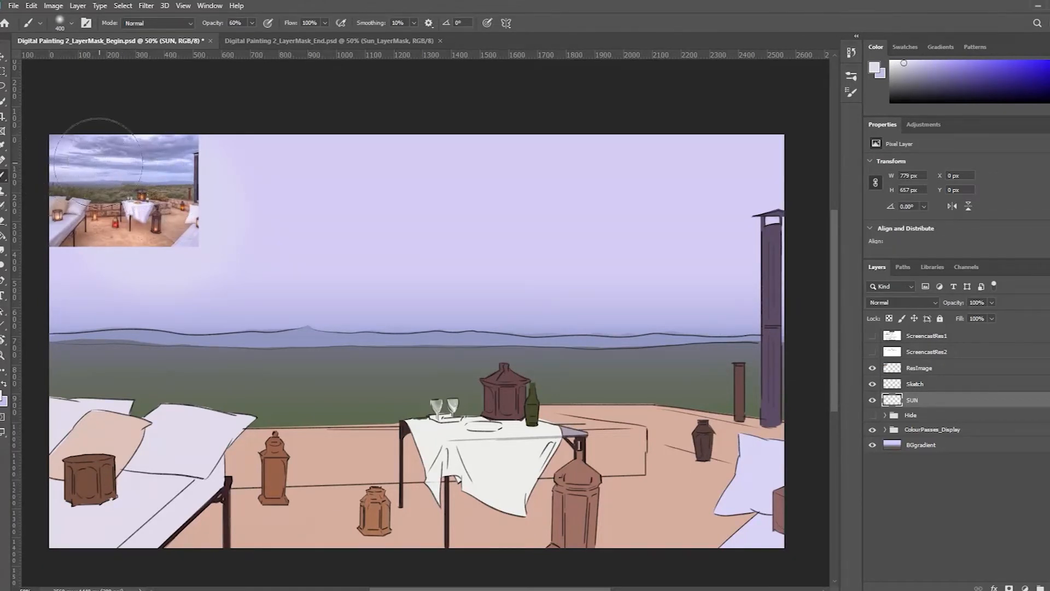
click(873, 368)
mouse_move(202, 221)
mouse_down()
mouse_move(393, 223)
mouse_move(178, 184)
mouse_up()
Brush the darker lavender as haze over the sky, hills, pole, table and terrace, and switch back to the pale colour.
key(x)
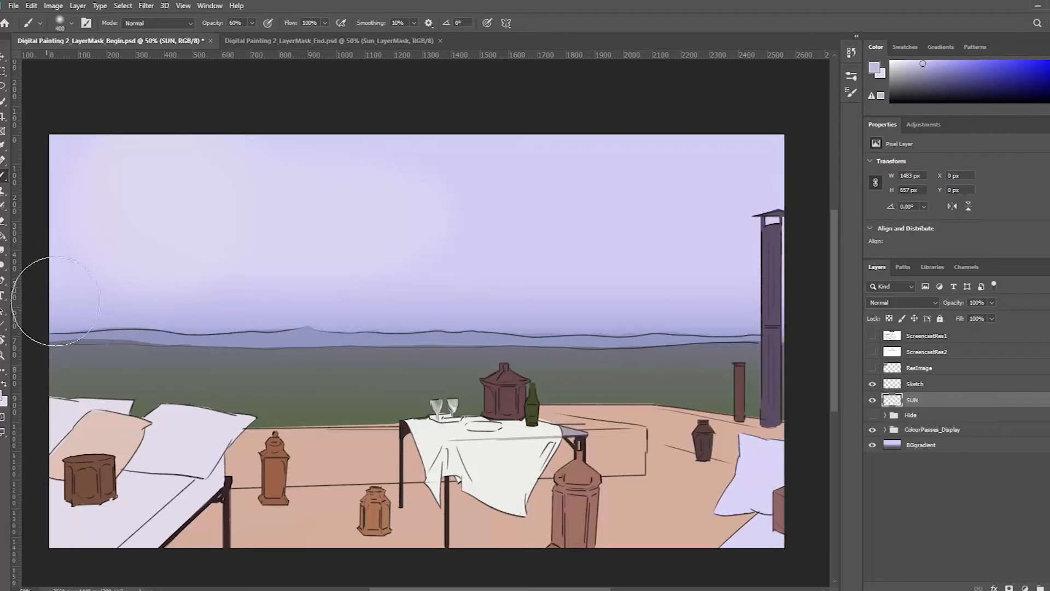
mouse_move(47, 304)
mouse_down()
mouse_move(270, 328)
mouse_move(90, 340)
mouse_move(236, 325)
mouse_move(322, 345)
mouse_move(70, 329)
mouse_move(339, 347)
mouse_move(120, 323)
mouse_move(117, 360)
mouse_move(319, 300)
mouse_move(275, 267)
mouse_move(291, 333)
mouse_move(393, 312)
mouse_move(454, 322)
mouse_move(319, 363)
mouse_move(427, 362)
mouse_move(145, 375)
mouse_move(346, 370)
mouse_move(527, 340)
mouse_move(451, 343)
mouse_move(520, 363)
mouse_move(675, 291)
mouse_up()
drag(426, 288, 444, 286)
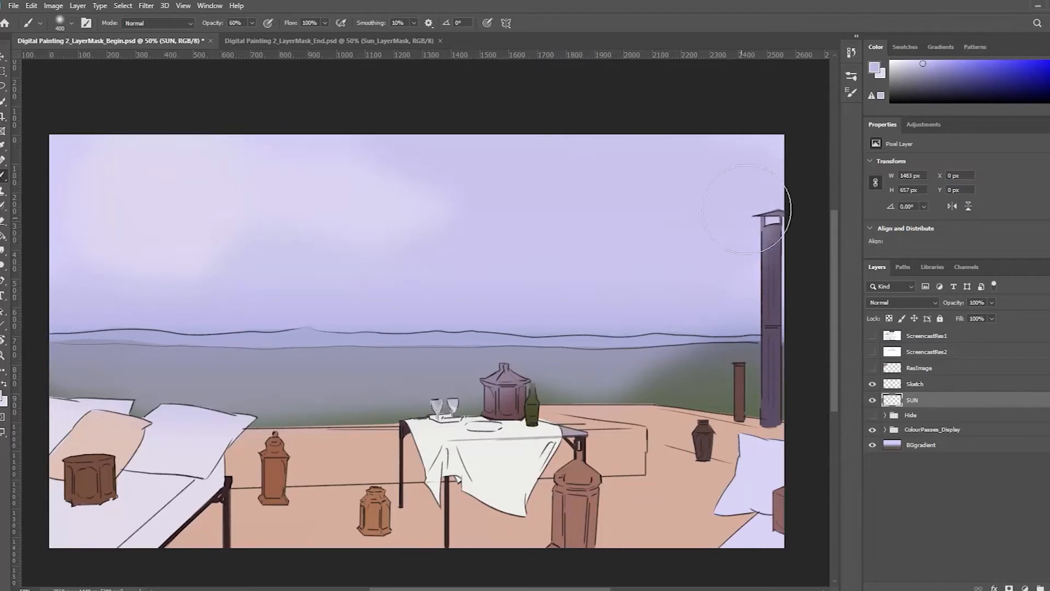
mouse_move(765, 260)
mouse_down()
mouse_move(766, 279)
mouse_move(700, 339)
mouse_move(752, 319)
mouse_up()
drag(642, 351, 802, 319)
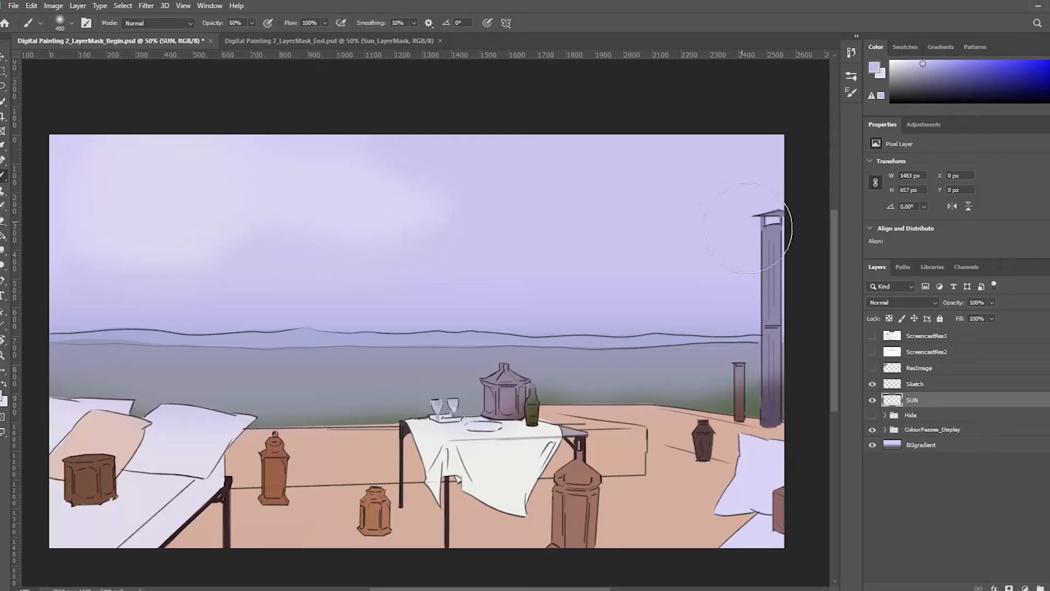
mouse_move(680, 363)
mouse_down()
mouse_move(723, 407)
mouse_move(715, 417)
mouse_move(585, 401)
mouse_move(598, 417)
mouse_move(740, 453)
mouse_move(644, 420)
mouse_move(590, 431)
mouse_move(634, 443)
mouse_move(532, 448)
mouse_move(565, 452)
mouse_move(562, 464)
mouse_move(404, 458)
mouse_move(304, 440)
mouse_move(434, 442)
mouse_move(510, 425)
mouse_move(344, 437)
mouse_move(188, 402)
mouse_move(212, 383)
mouse_up()
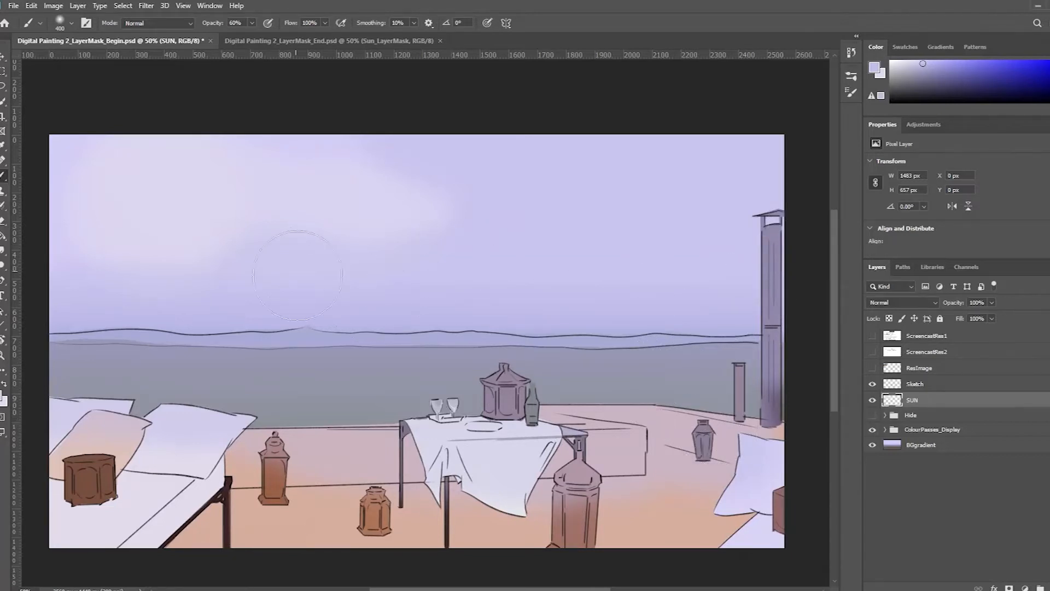
key(x)
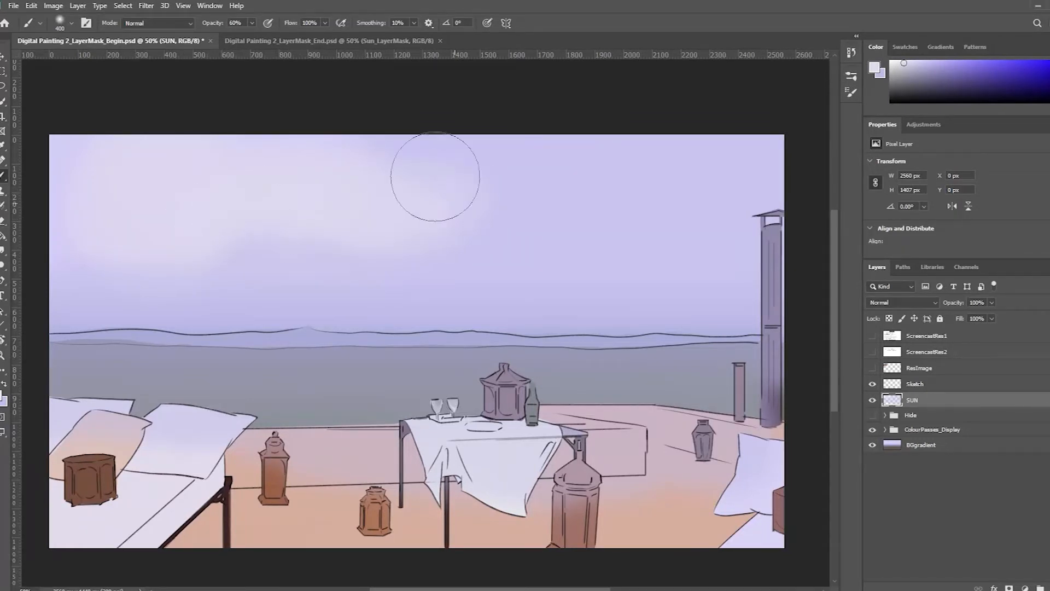
Hide the ColourPasses_Display group and BGgradient layer, add a layer named Delete beneath SUN, and reset the colours to default.
click(872, 430)
click(872, 444)
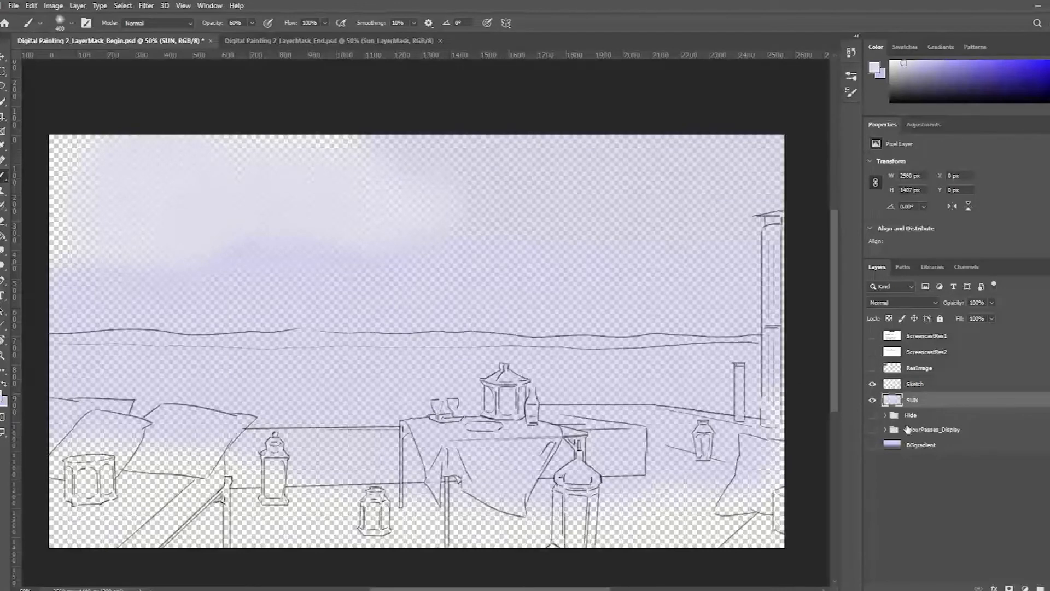
key(ctrl+shift+n)
text(Delete)
key(Return)
drag(910, 401, 909, 422)
key(d)
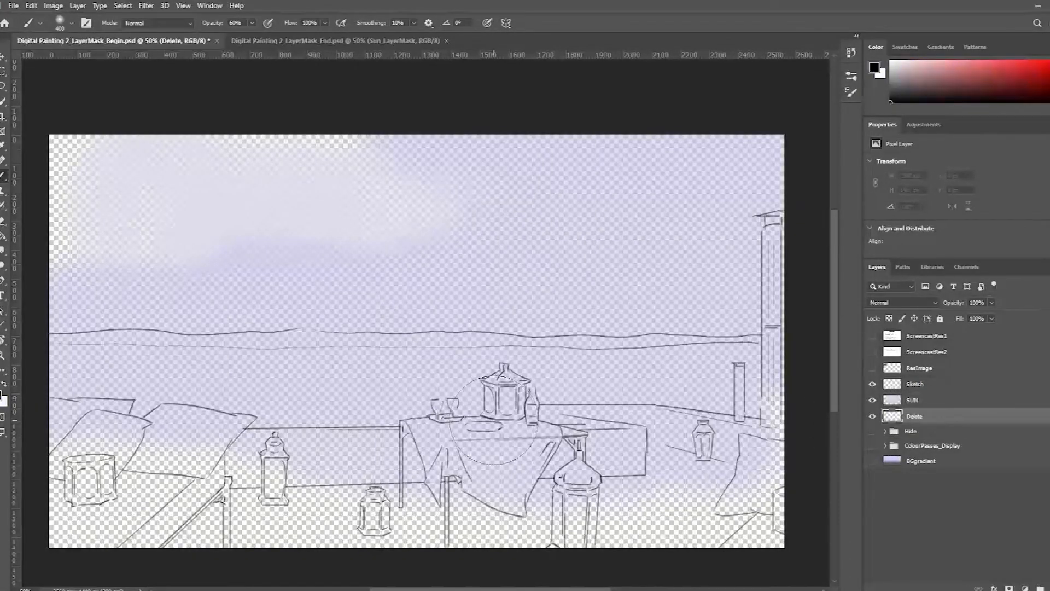
Fill the Delete layer with white to check the SUN haze against a plain backdrop, and remove that layer.
key(x)
key(g)
click(462, 330)
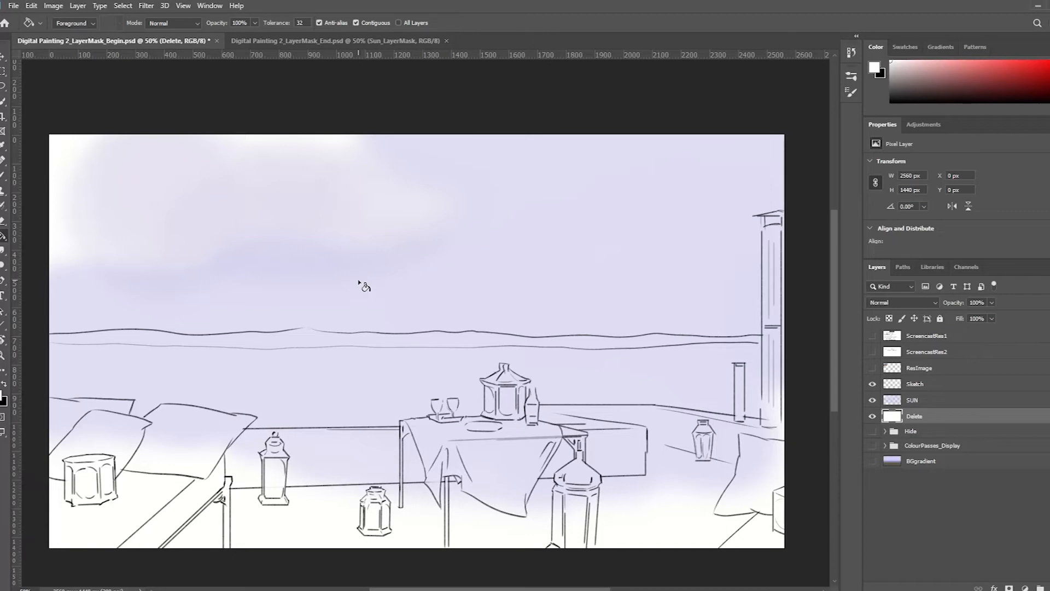
key(Delete)
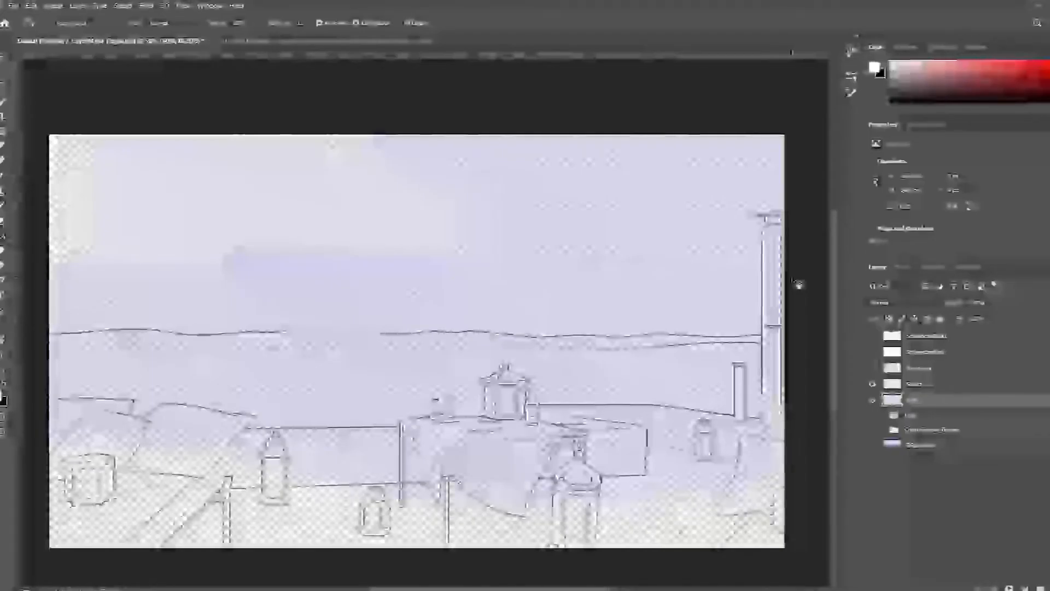
Delete the Hide group together with its contents.
click(921, 418)
key(Delete)
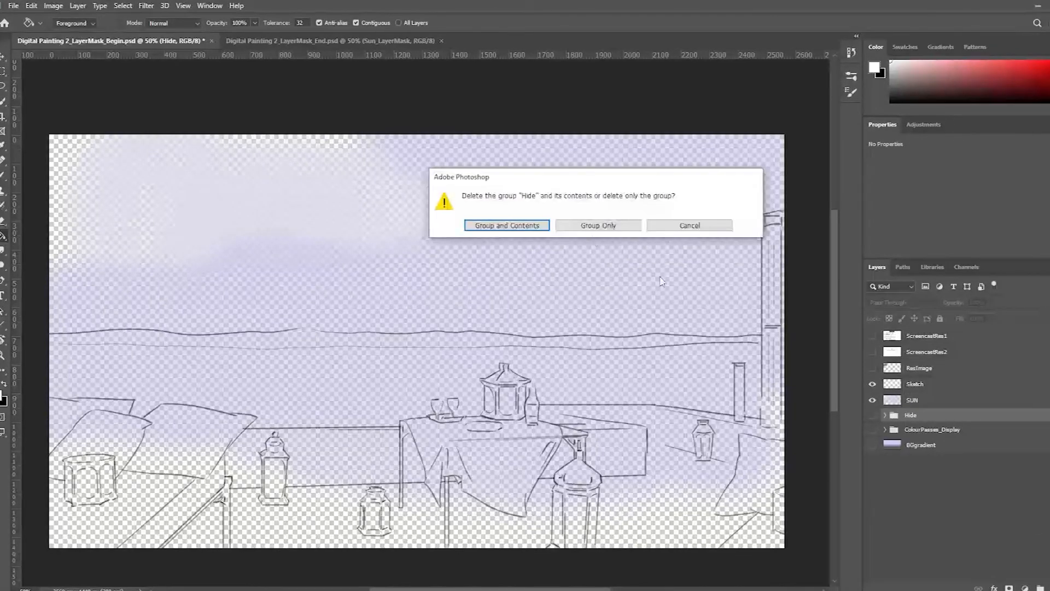
click(547, 226)
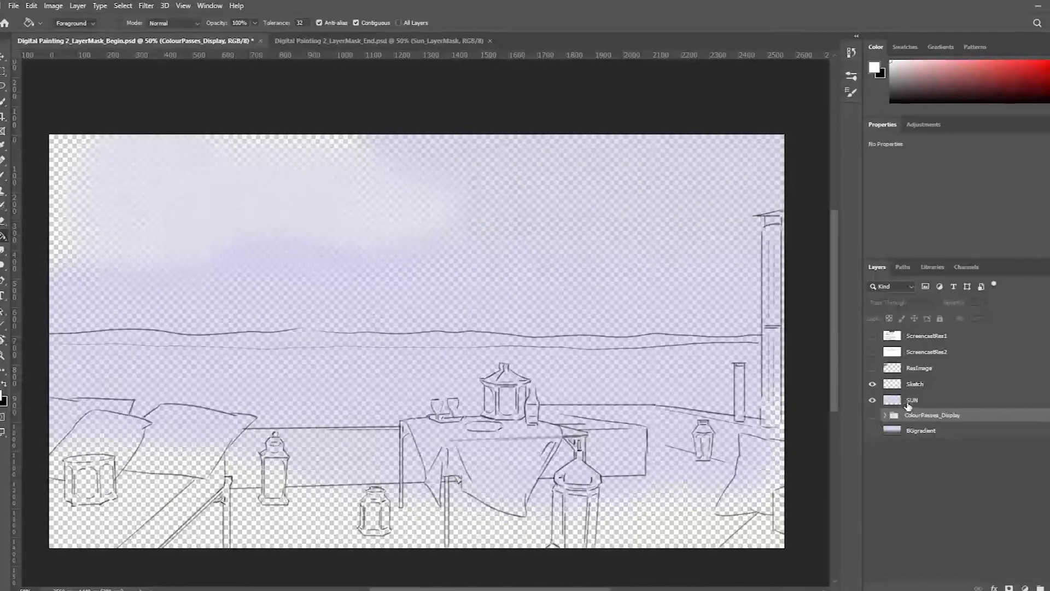
Expand the ColourPasses_Display group, make it and the BGgradient layer visible, and select the SUN layer.
click(885, 416)
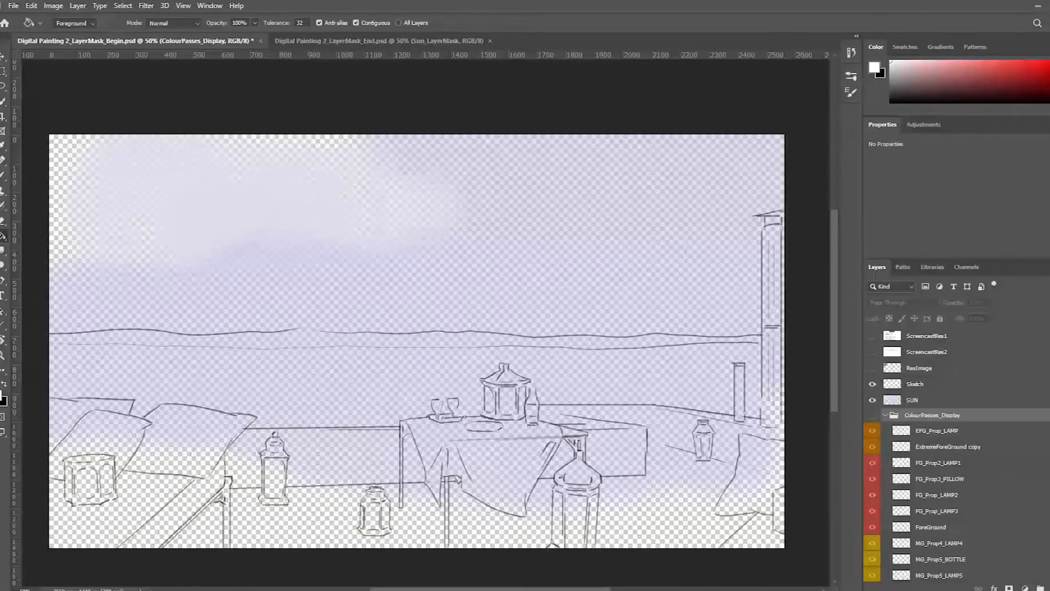
scroll(960, 397, down, 2)
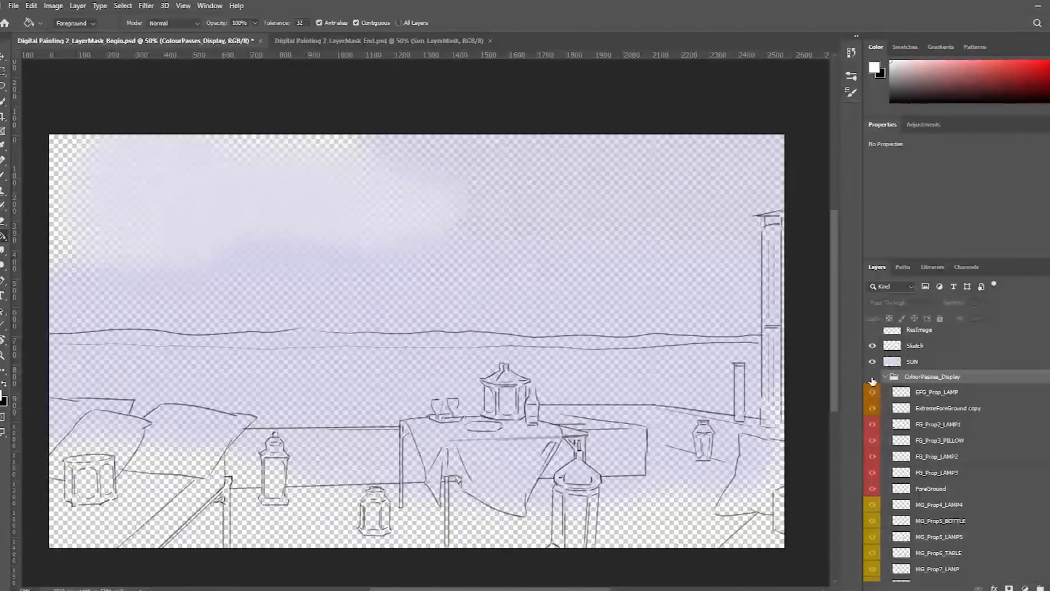
click(873, 377)
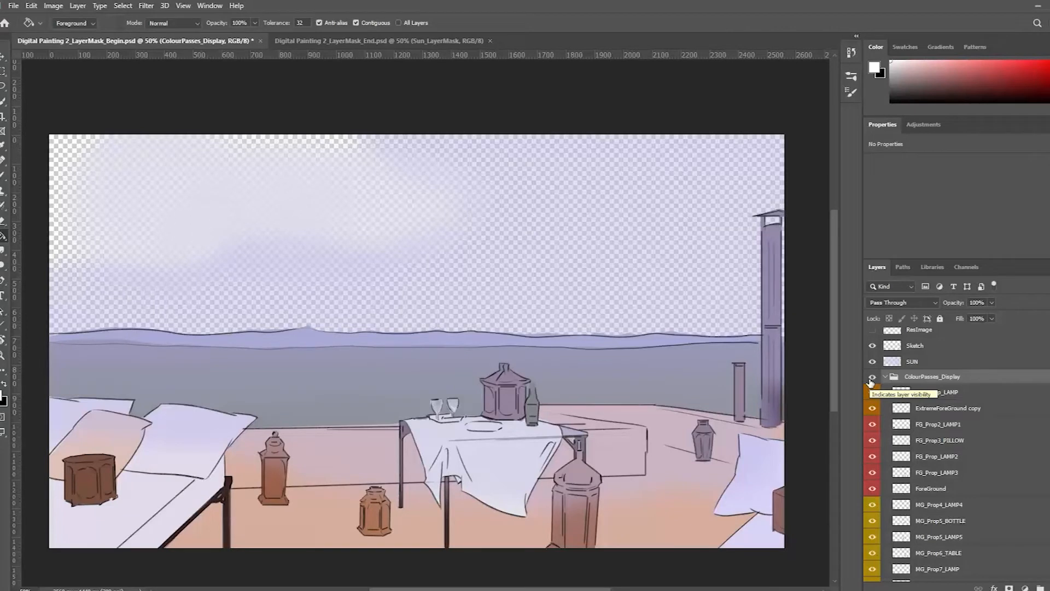
scroll(957, 454, down, 3)
click(872, 573)
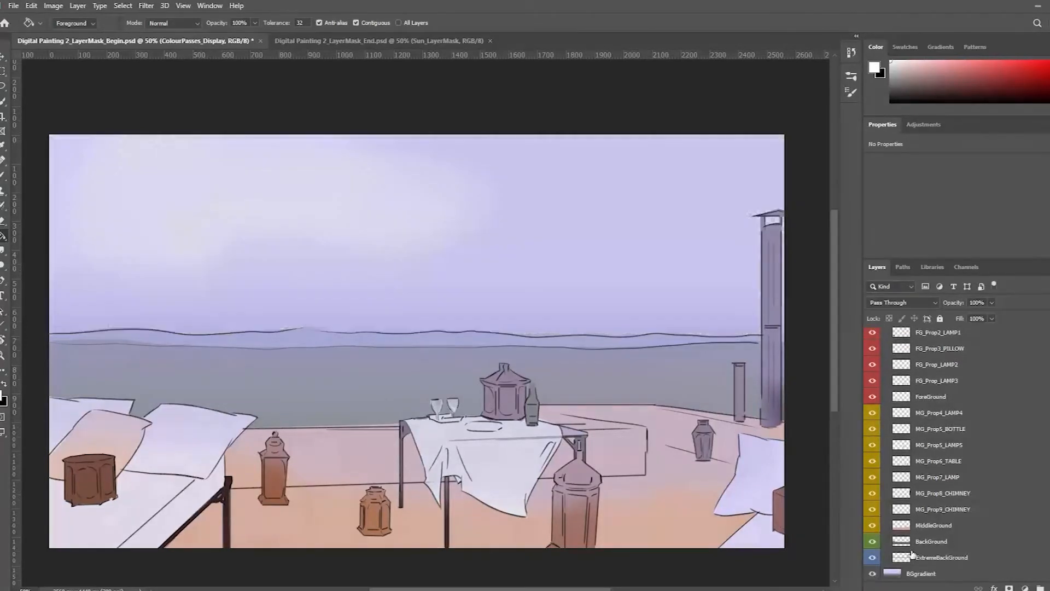
scroll(937, 386, up, 3)
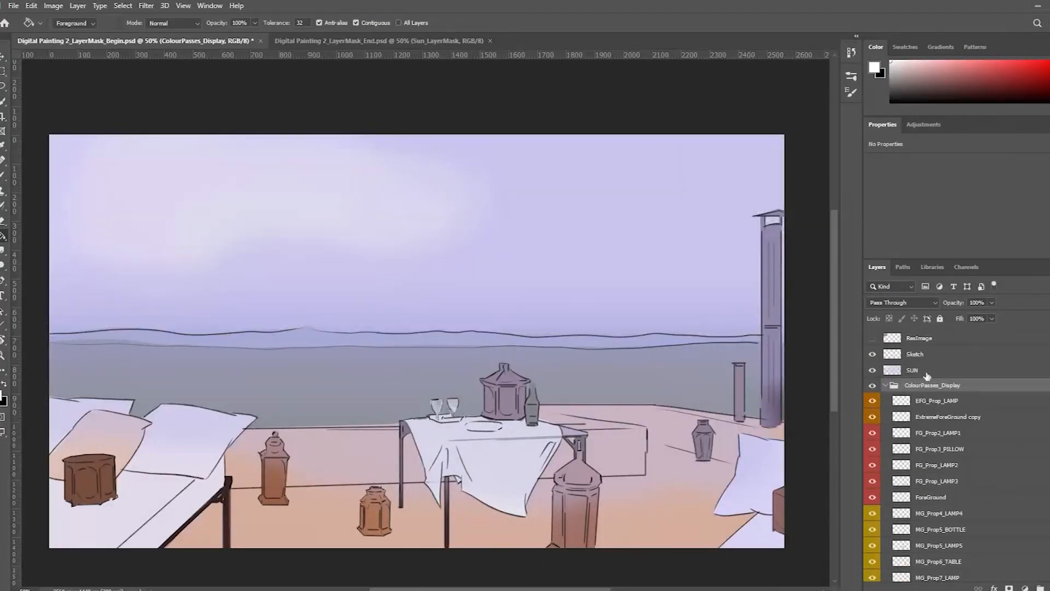
click(919, 372)
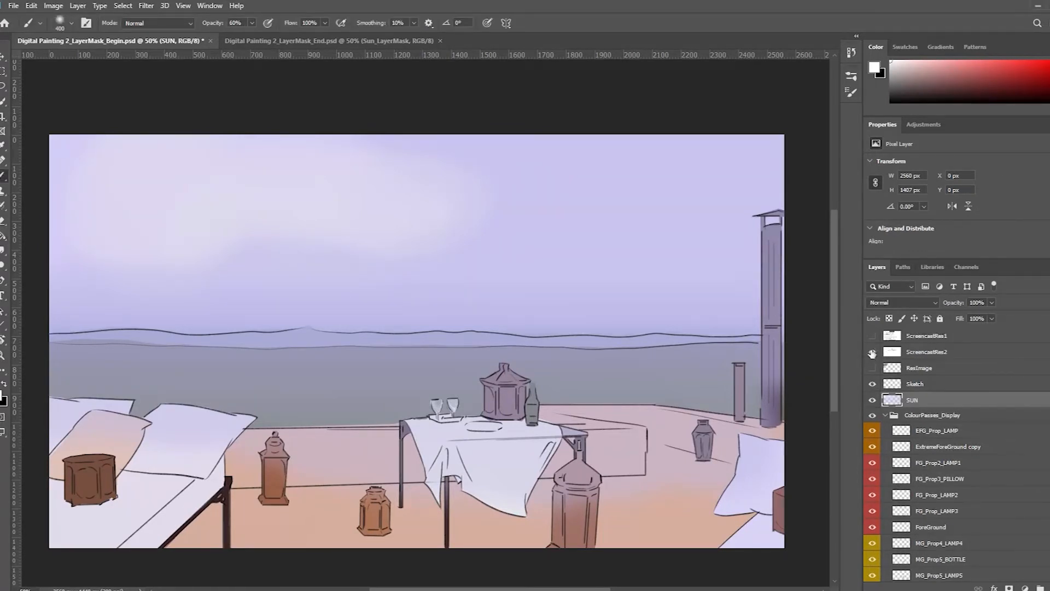
Show the ScreencastRes2 notes to read the masking steps, and hide them again.
click(872, 352)
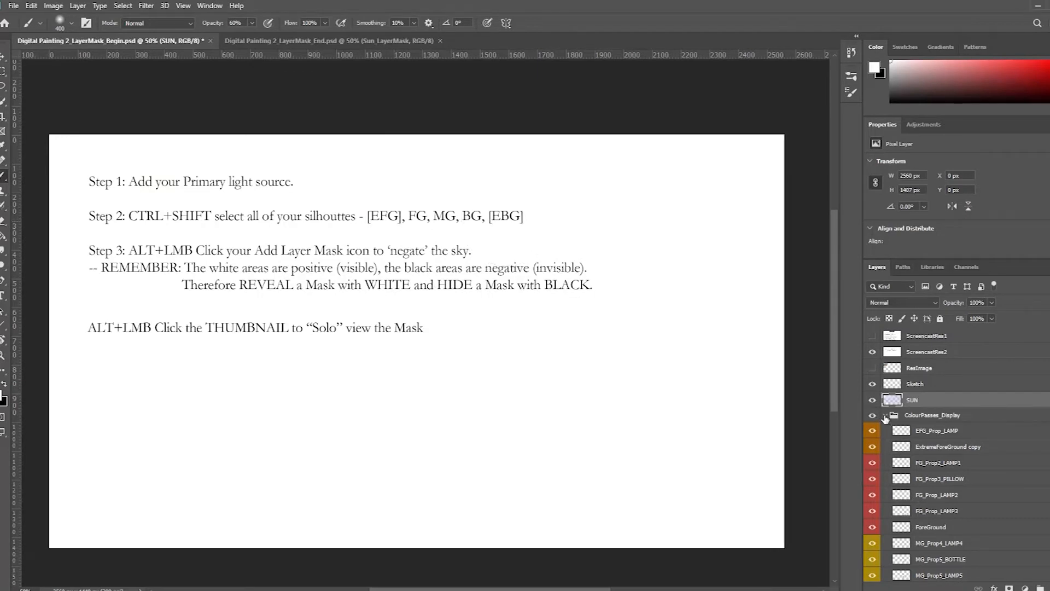
click(872, 353)
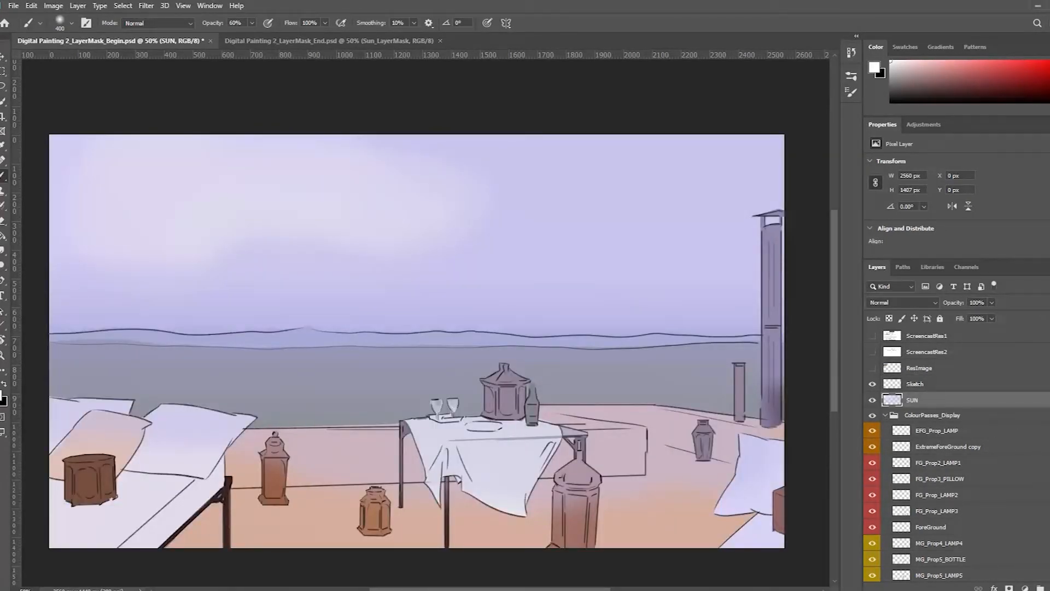
Load a combined selection from the extreme foreground and foreground layers and the midground layers MG_Prop4_LAMP4 through MG_Prop6_TABLE.
scroll(957, 453, down, 4)
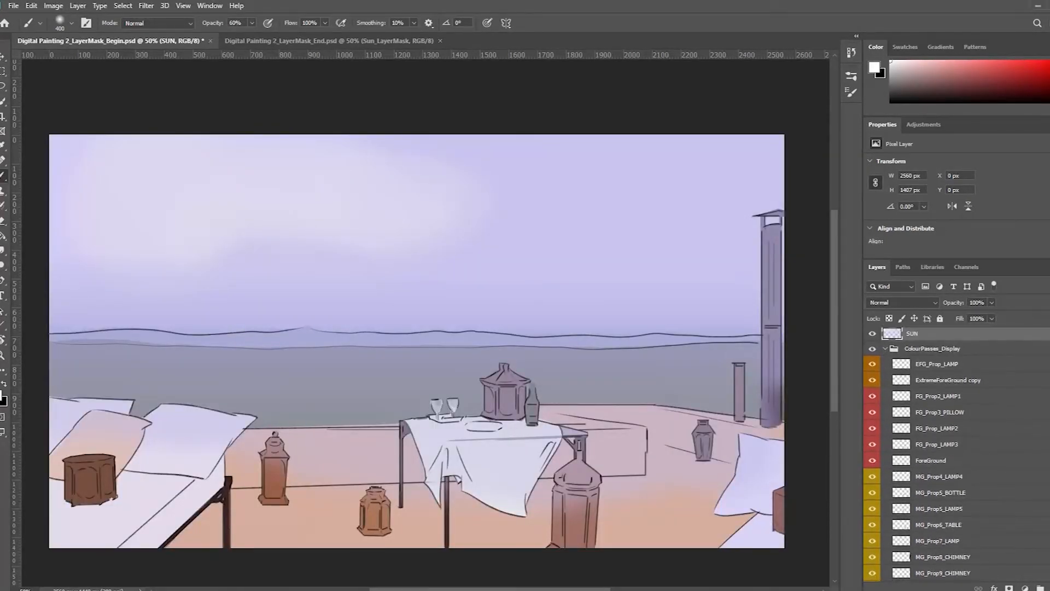
scroll(946, 367, up, 2)
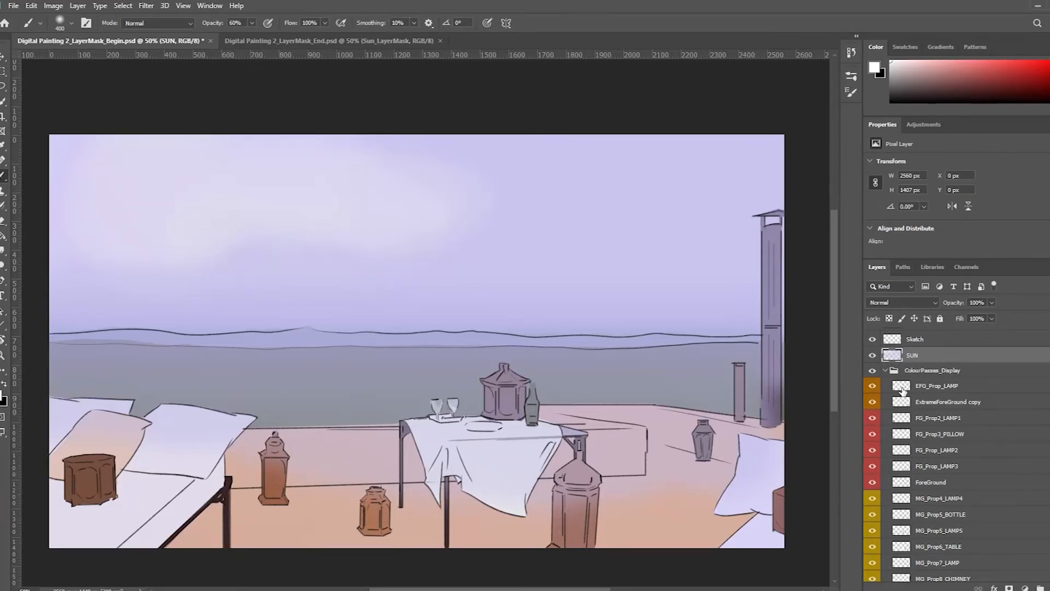
key(ctrl)
ctrl+click(901, 390)
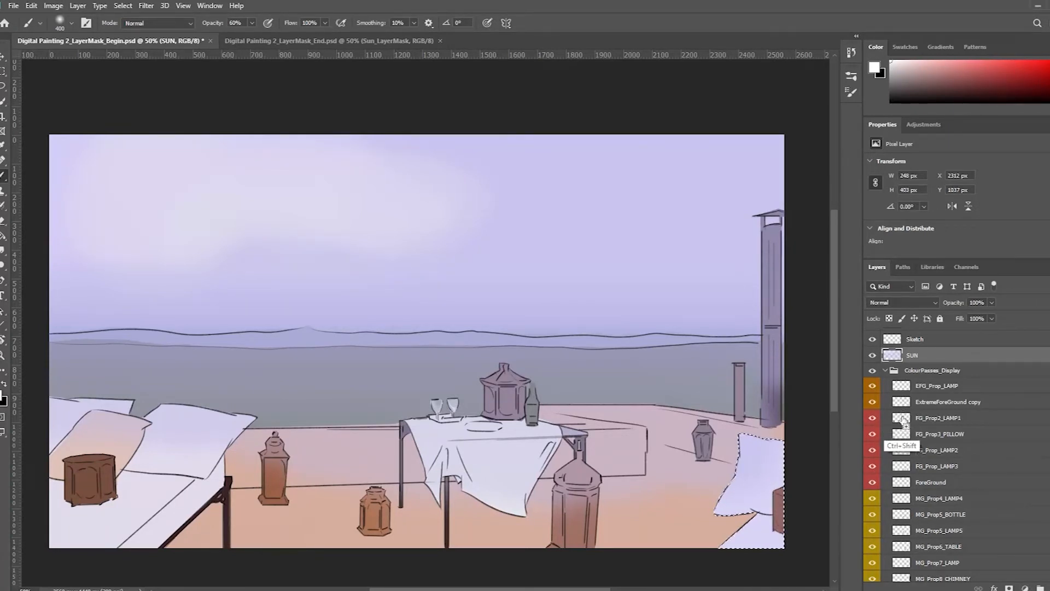
ctrl+shift+click(901, 420)
ctrl+shift+click(902, 435)
ctrl+shift+click(902, 453)
ctrl+shift+click(901, 468)
ctrl+shift+click(901, 483)
ctrl+shift+click(901, 498)
ctrl+shift+click(902, 516)
ctrl+shift+click(902, 531)
ctrl+shift+click(905, 547)
Extend the selection with the silhouettes of MG_Prop7_LAMP, both chimneys, MiddleGround and the background layers up to the hill line.
scroll(903, 492, down, 3)
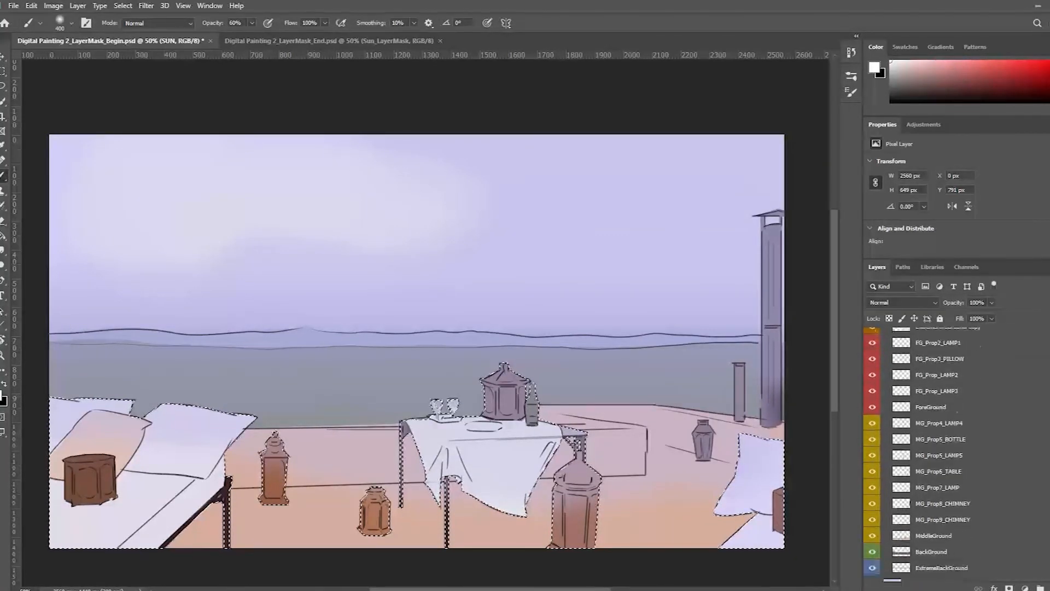
ctrl+shift+click(903, 481)
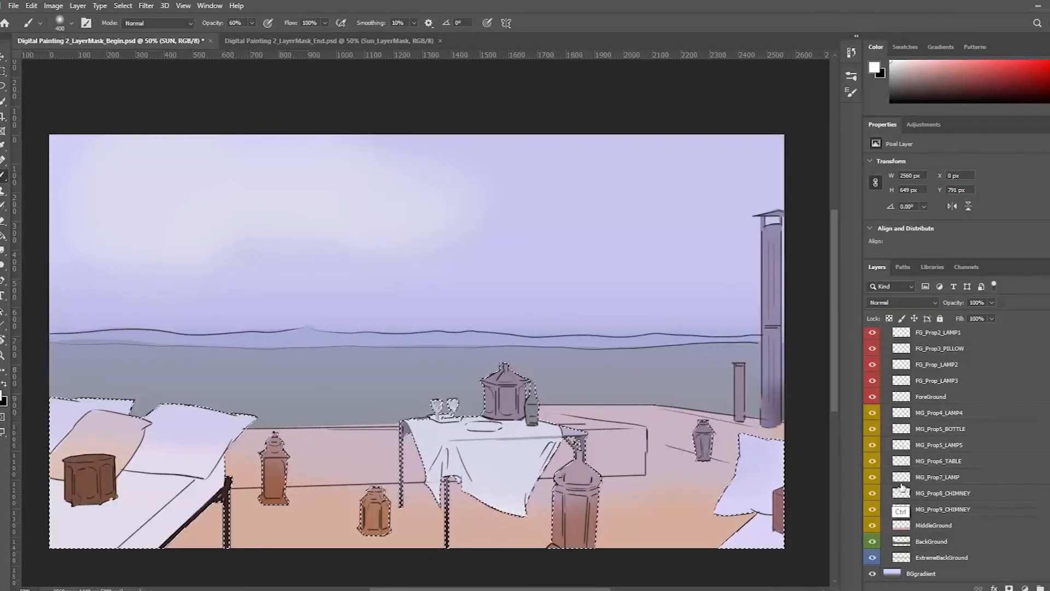
ctrl+shift+click(902, 493)
ctrl+shift+click(902, 508)
ctrl+shift+click(902, 524)
ctrl+shift+click(903, 541)
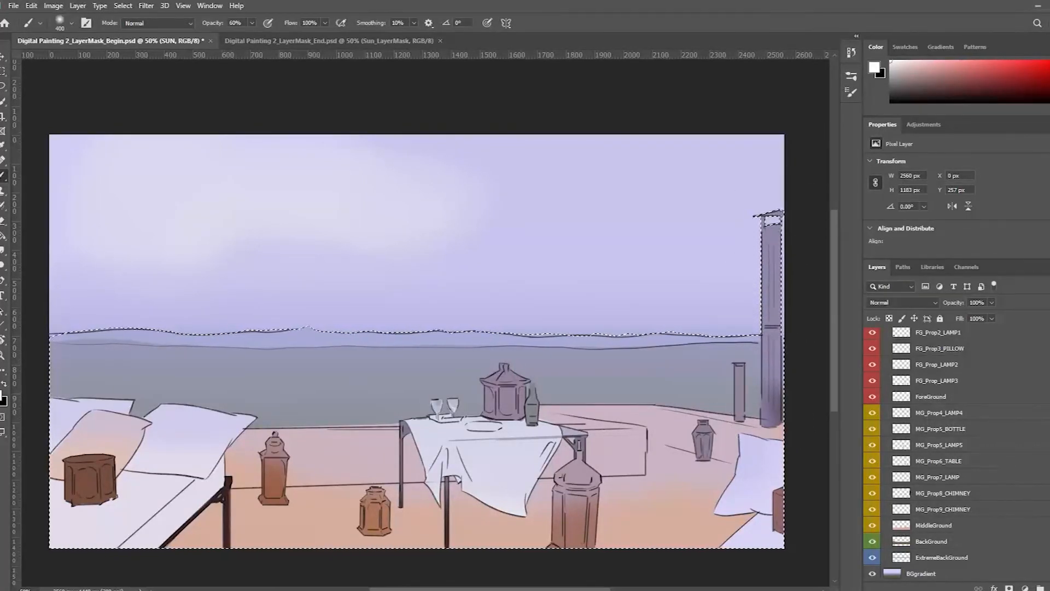
Add an inverted layer mask to the SUN layer so the selected silhouettes are hidden and only the sky shows.
scroll(957, 454, up, 5)
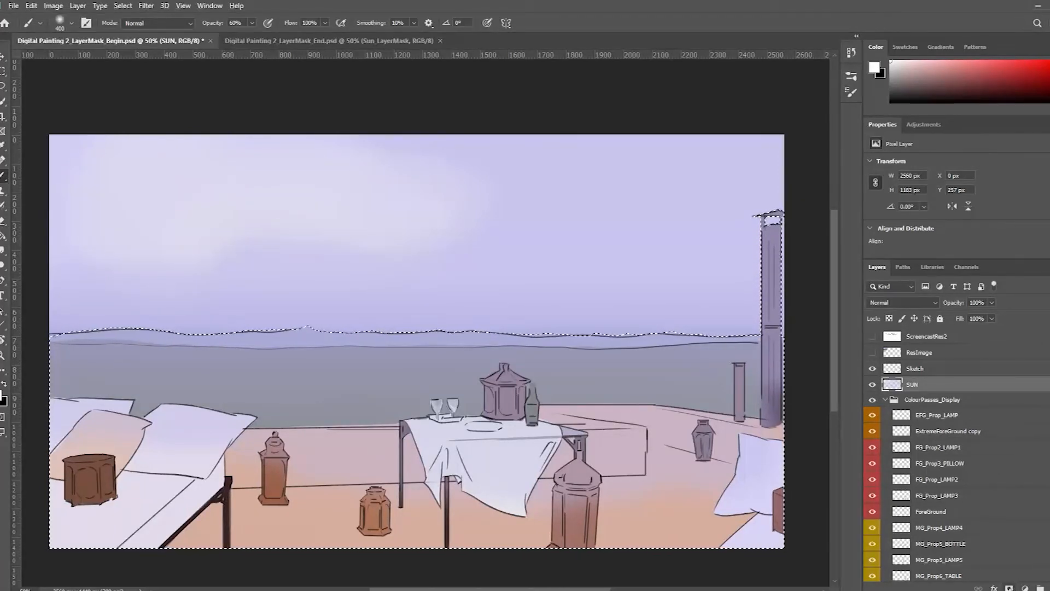
alt+click(1009, 588)
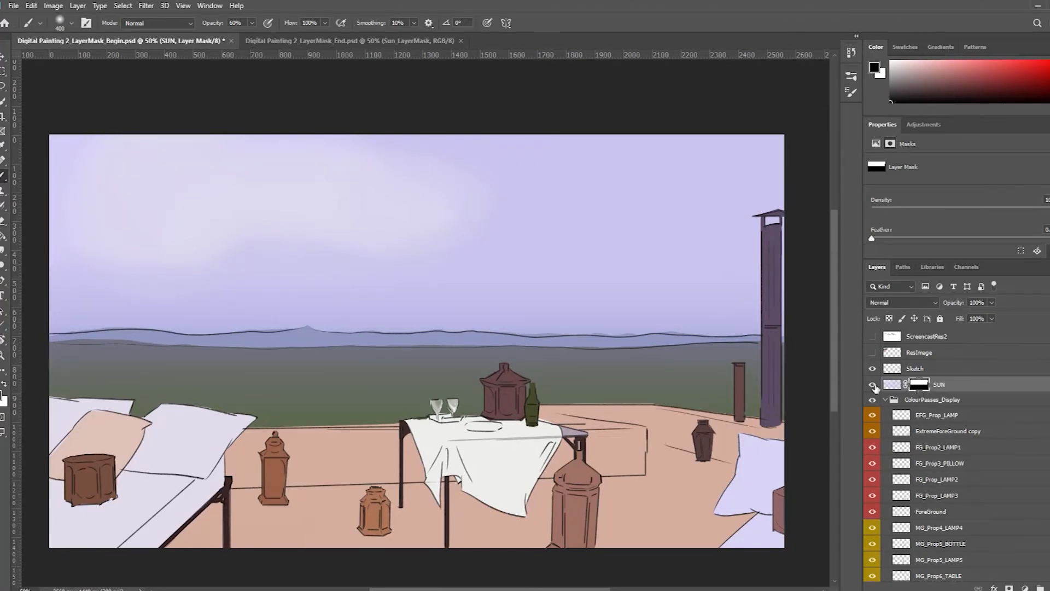
Toggle the SUN layer's visibility repeatedly to compare the scene with and without the masked sunlight.
click(873, 385)
click(873, 385)
click(873, 385)
click(873, 385)
click(873, 385)
click(872, 385)
click(873, 385)
click(873, 385)
click(873, 385)
click(873, 385)
click(873, 385)
click(872, 385)
View the SUN layer mask on its own, return to the scene, and consult the ScreencastRes1 notes on layer masks.
alt+click(919, 385)
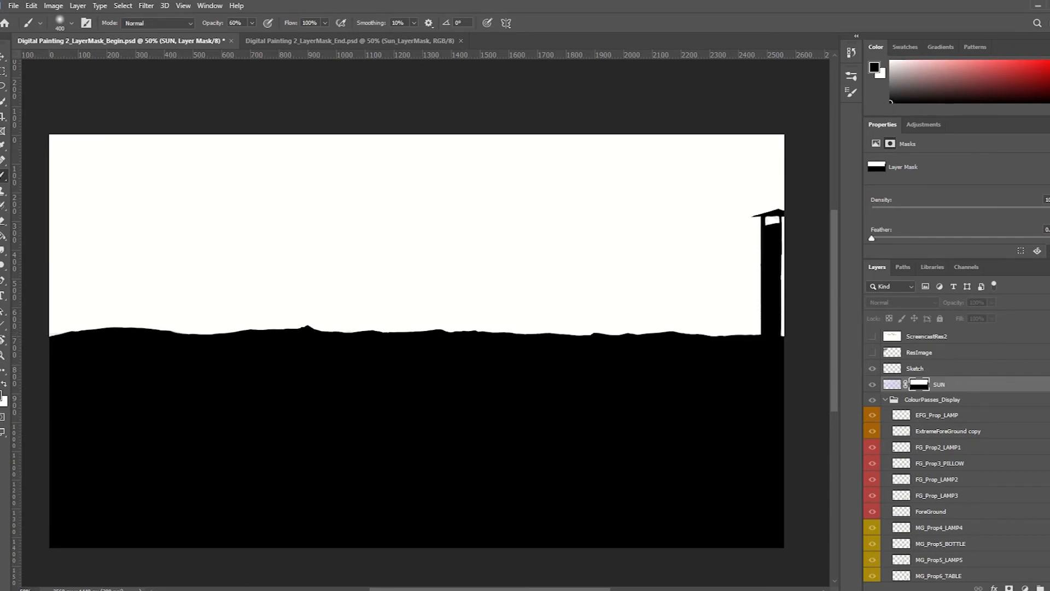
scroll(945, 350, up, 1)
click(876, 337)
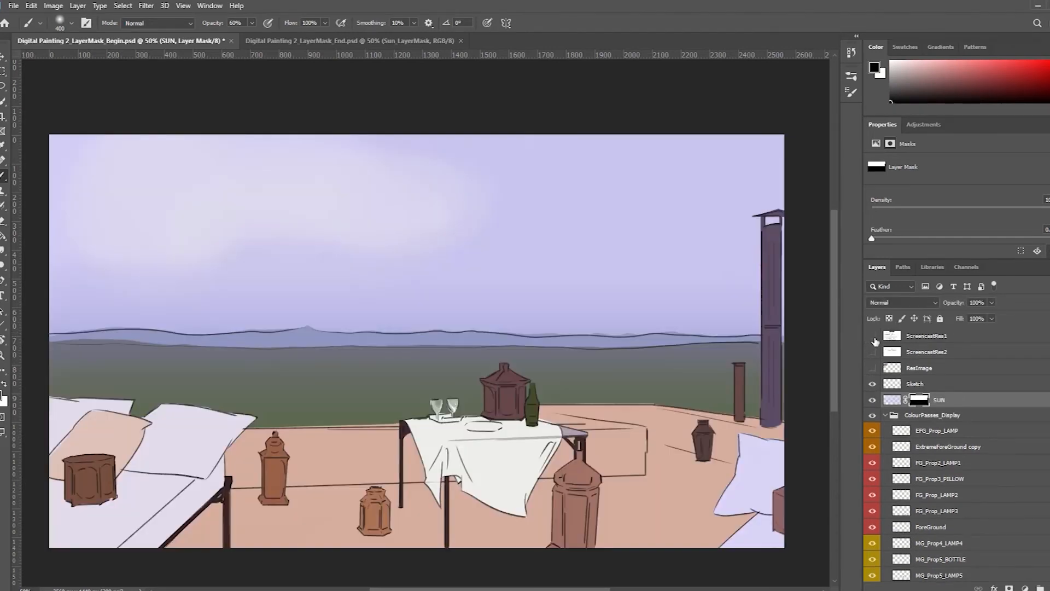
click(872, 336)
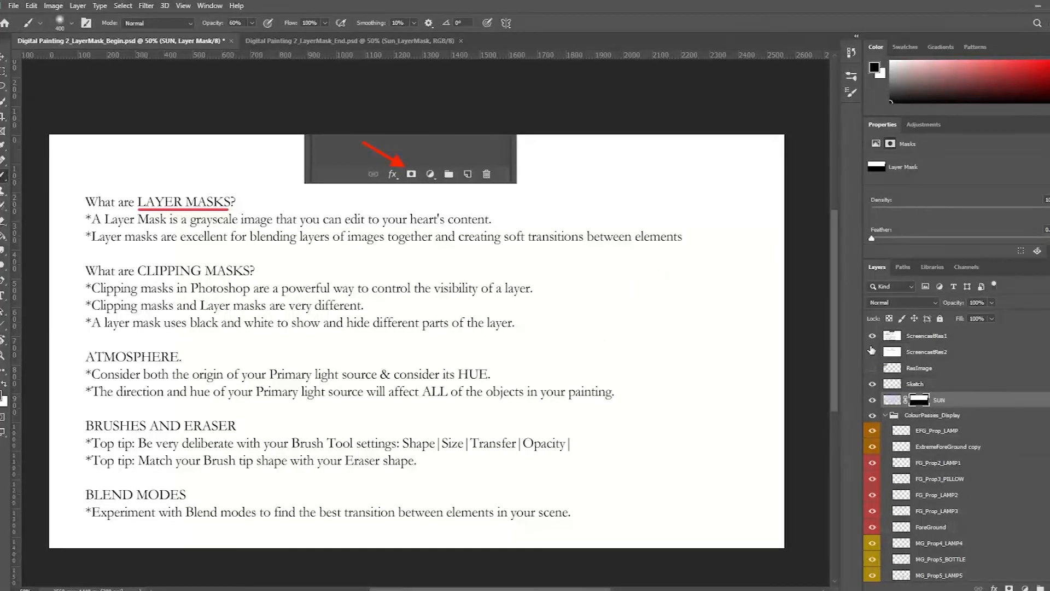
drag(872, 335, 872, 352)
Display the SUN mask alone and paint soft white at 60% opacity along the hill line with the 400 px brush.
alt+click(919, 400)
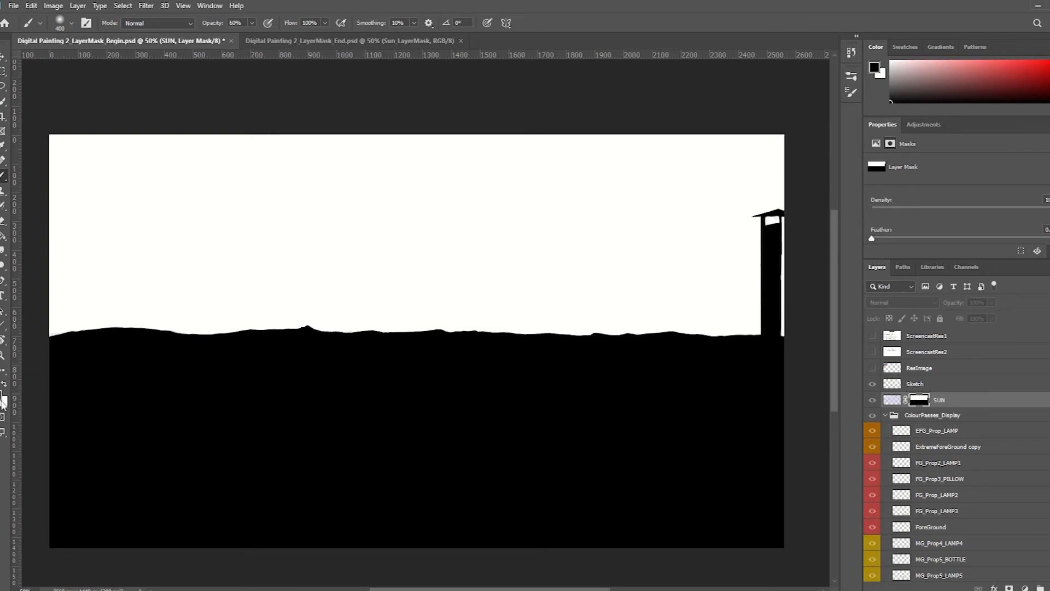
key(x)
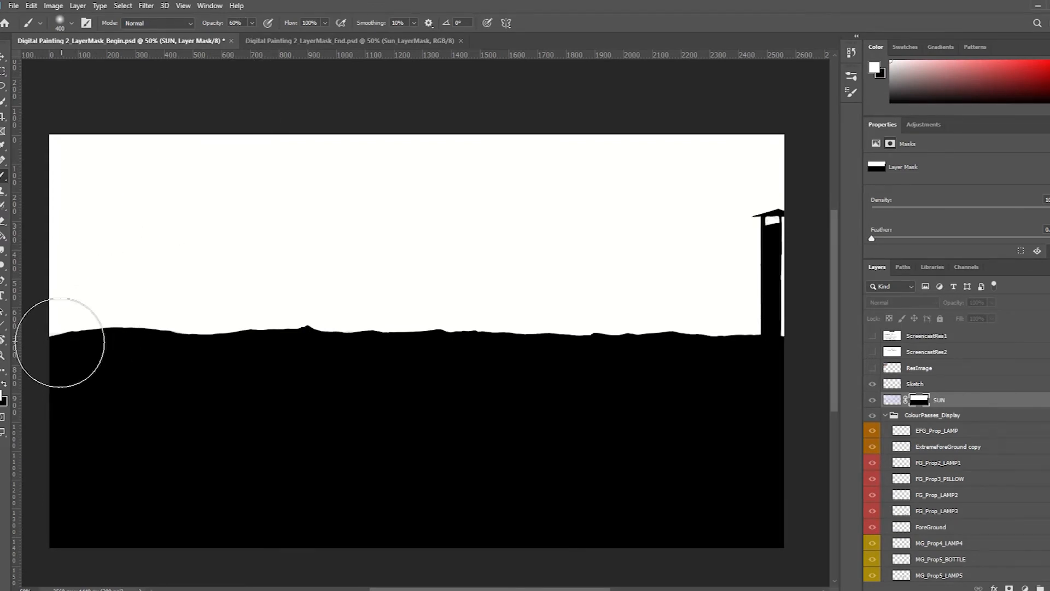
mouse_move(56, 339)
mouse_down()
mouse_move(89, 328)
mouse_move(67, 333)
mouse_move(195, 340)
mouse_move(334, 327)
mouse_move(59, 322)
mouse_move(47, 333)
mouse_move(146, 321)
mouse_move(684, 326)
mouse_move(749, 316)
mouse_move(622, 318)
mouse_up()
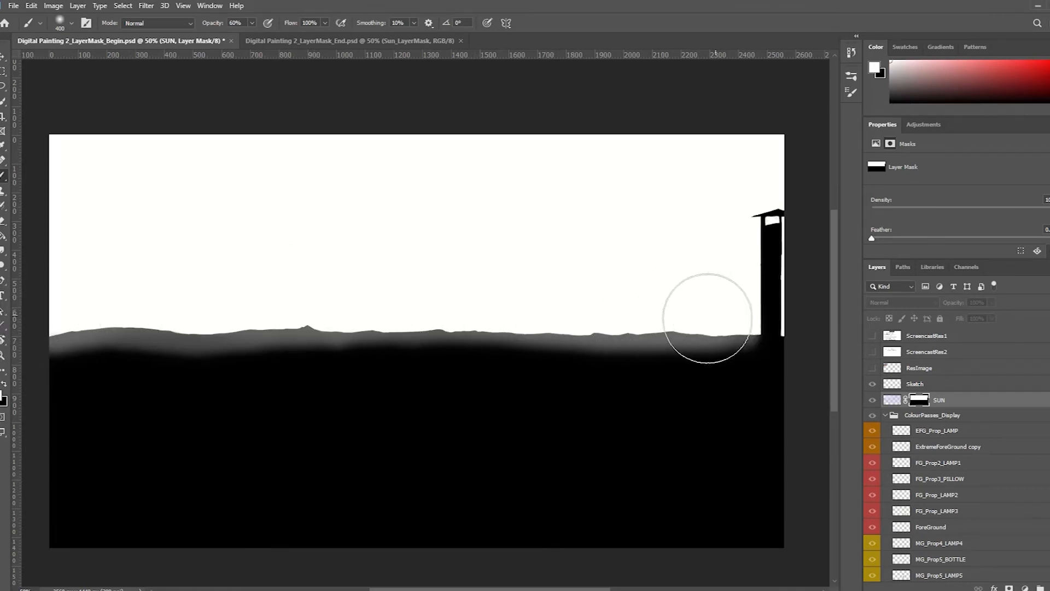
Reduce the brush to 250 px, lower its opacity to 40%, and softly lighten the tall chimney's sun-facing edge on the mask.
key(bracketright)
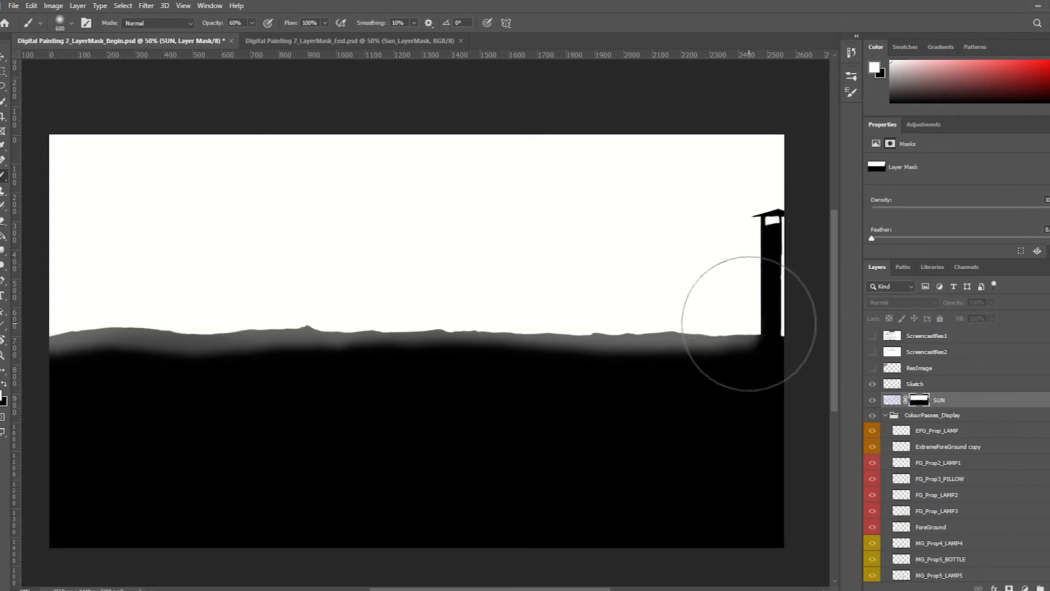
key(bracketleft)
key(bracketleft)
key(bracketleft)
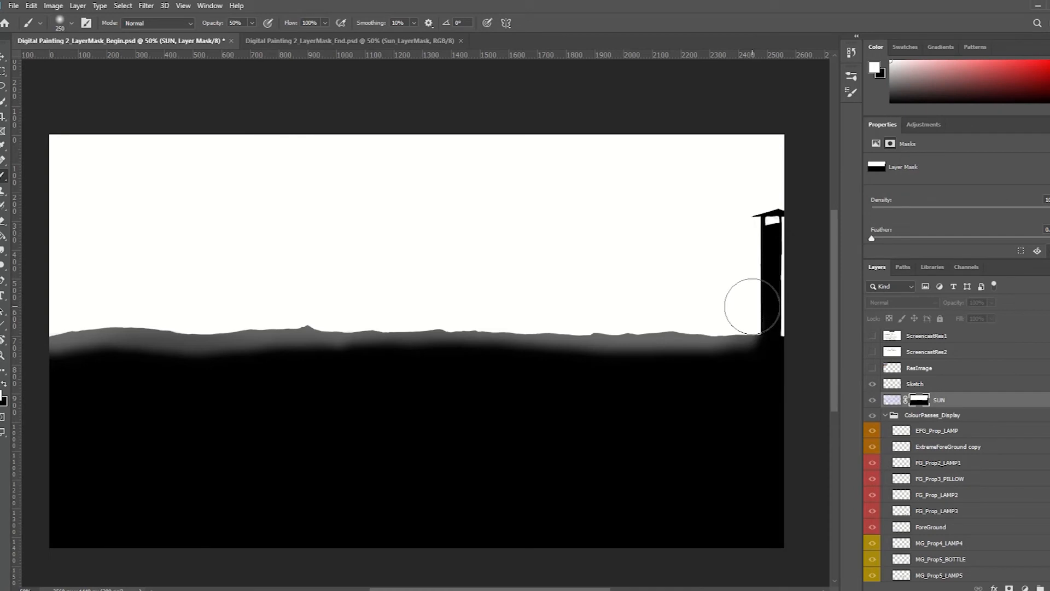
mouse_move(756, 316)
mouse_down()
mouse_move(750, 328)
mouse_move(727, 324)
mouse_move(749, 328)
mouse_move(760, 302)
mouse_move(744, 258)
mouse_move(754, 227)
mouse_move(762, 333)
mouse_move(746, 246)
mouse_move(785, 210)
mouse_move(753, 218)
mouse_move(778, 202)
mouse_move(757, 232)
mouse_move(756, 321)
mouse_move(683, 321)
mouse_up()
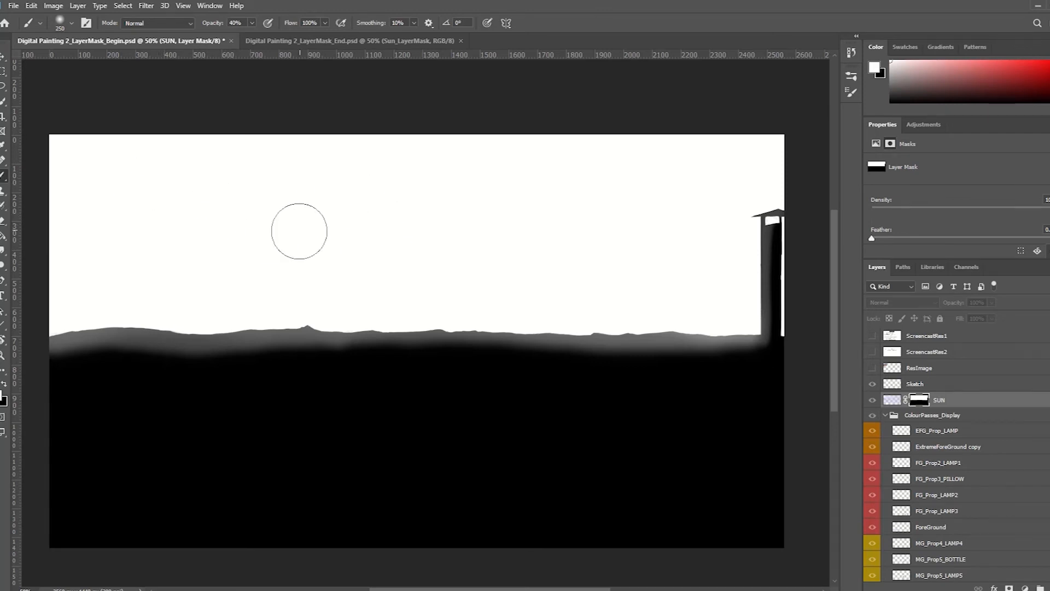
Enlarge the brush to 500 px, paint white haze at 40% opacity below the hill line on the mask, and return to the SUN layer's artwork.
key(bracketright)
key(bracketright)
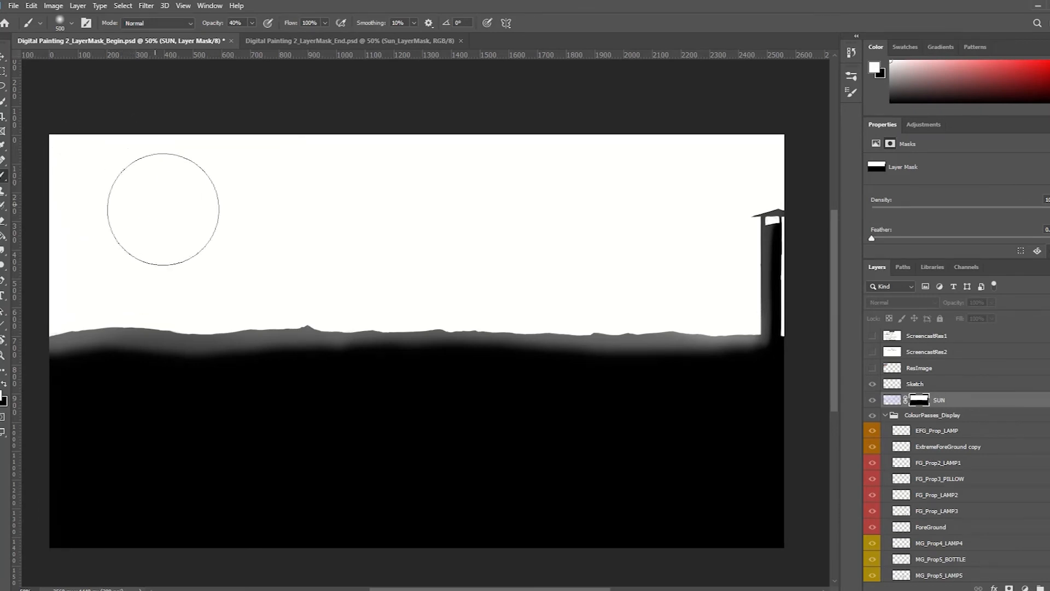
mouse_move(328, 309)
mouse_down()
mouse_move(440, 349)
mouse_move(235, 338)
mouse_move(415, 342)
mouse_move(153, 289)
mouse_move(225, 310)
mouse_move(395, 325)
mouse_move(403, 333)
mouse_move(294, 326)
mouse_move(428, 362)
mouse_move(440, 369)
mouse_move(407, 379)
mouse_move(453, 396)
mouse_move(459, 390)
mouse_move(435, 391)
mouse_move(307, 325)
mouse_move(261, 321)
mouse_move(406, 358)
mouse_move(425, 335)
mouse_up()
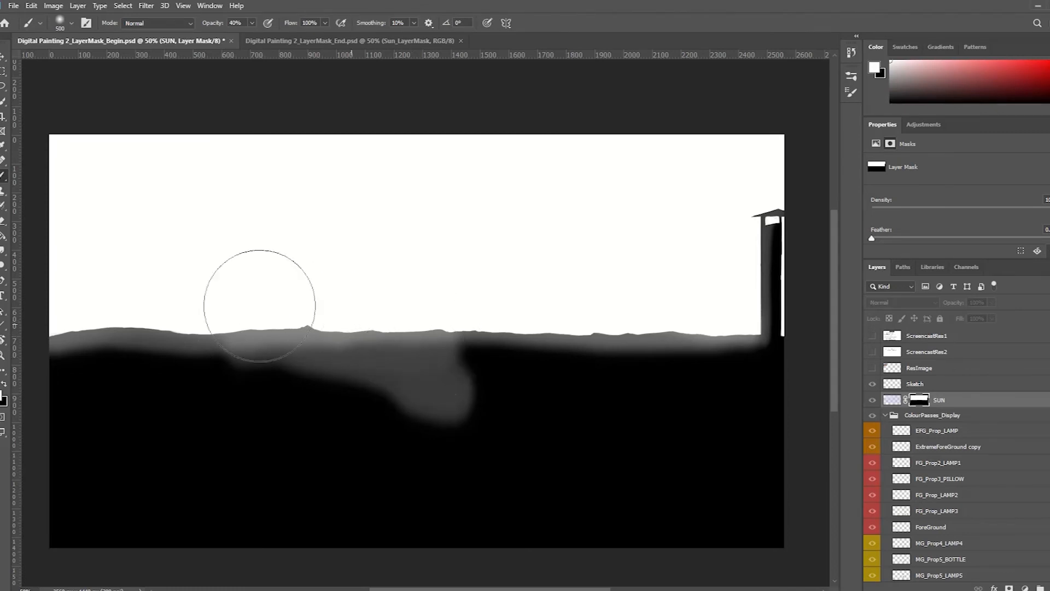
mouse_move(426, 344)
mouse_down()
mouse_move(564, 306)
mouse_move(520, 306)
mouse_move(595, 321)
mouse_move(664, 303)
mouse_move(433, 328)
mouse_move(677, 304)
mouse_move(359, 328)
mouse_move(555, 281)
mouse_up()
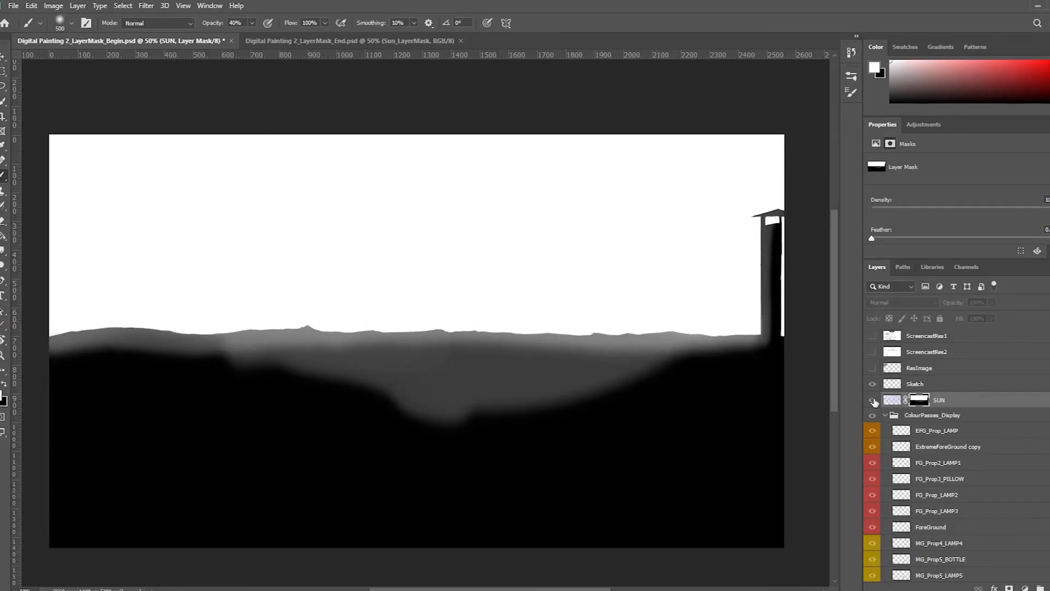
click(892, 402)
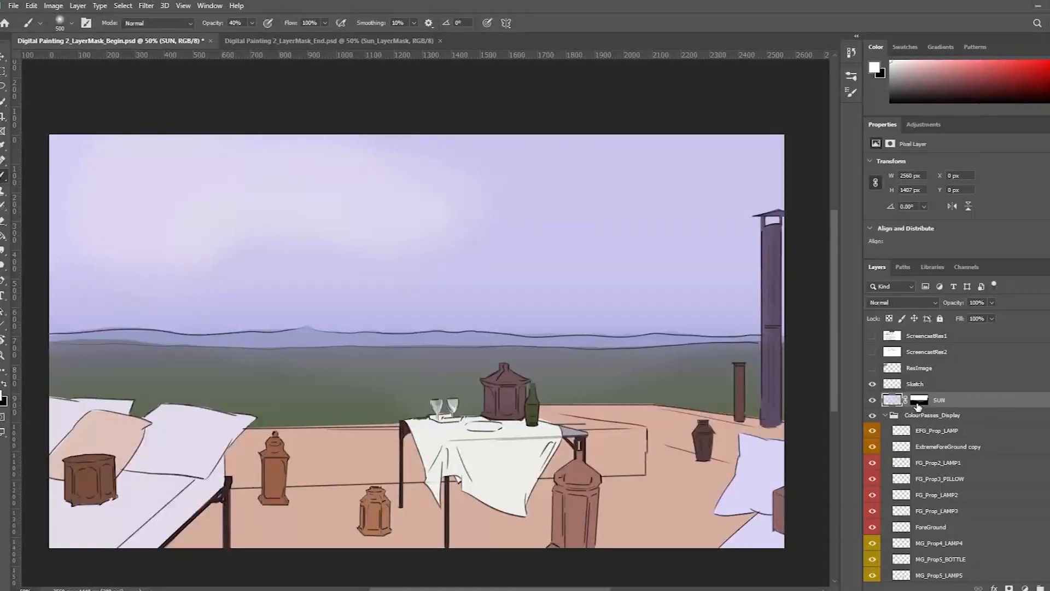
Hide the Sketch layer, check the SUN layer mask on its own, and return to the SUN layer's artwork.
alt+click(919, 401)
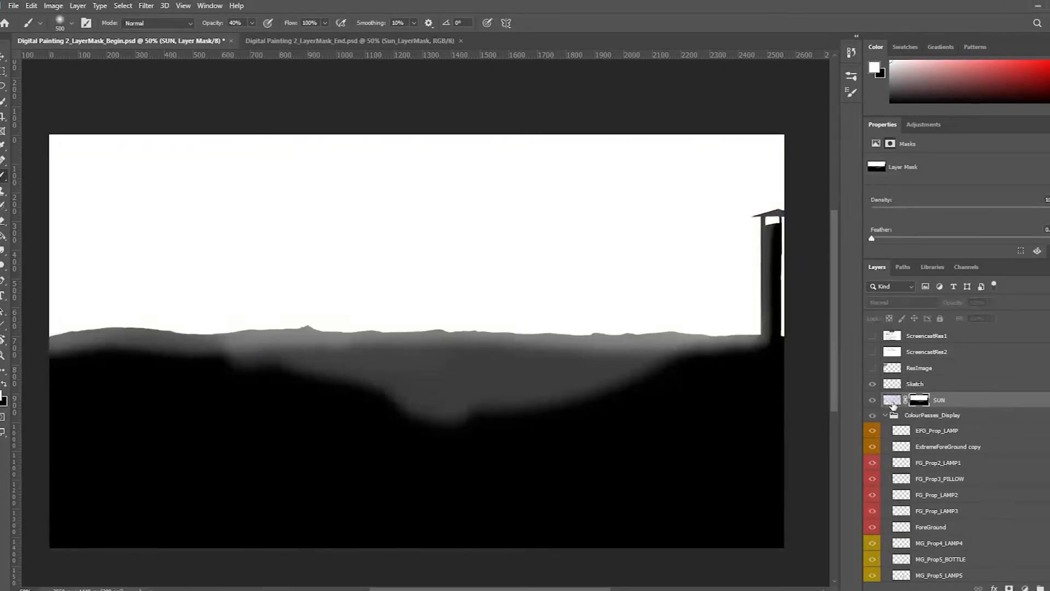
click(892, 403)
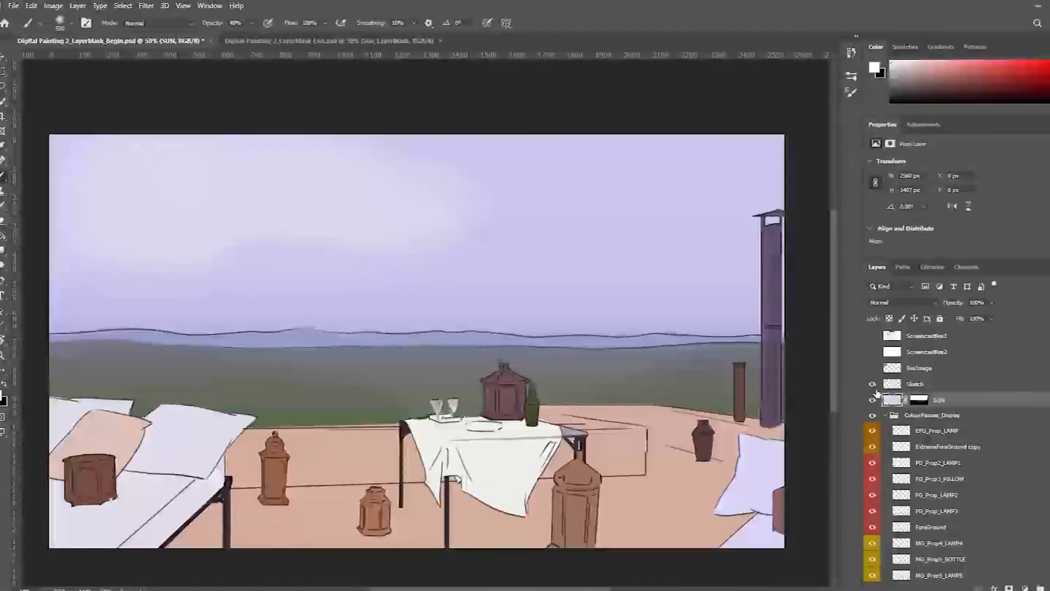
click(873, 384)
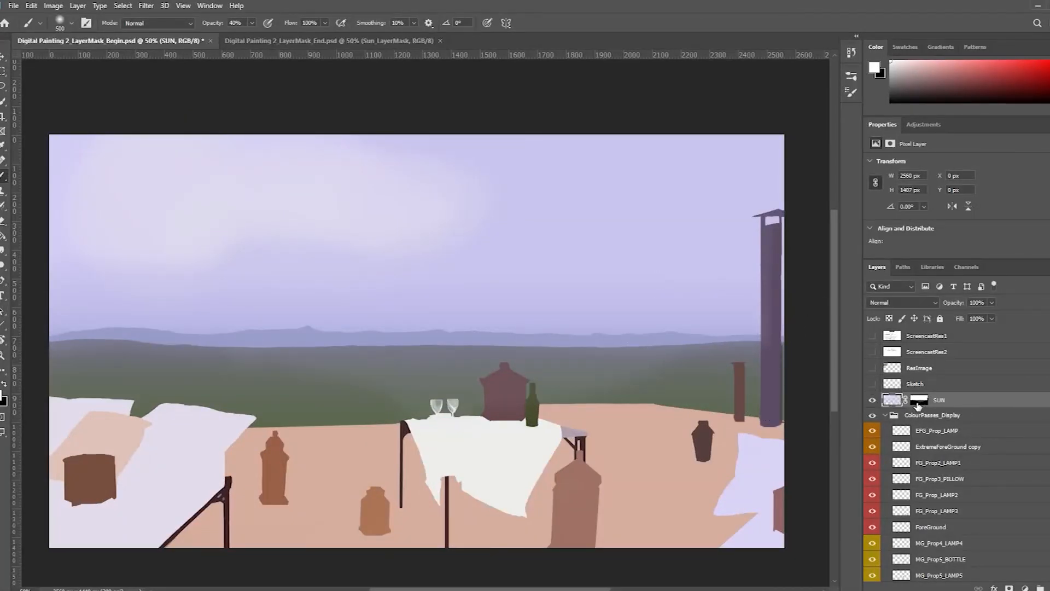
alt+click(918, 401)
key(x)
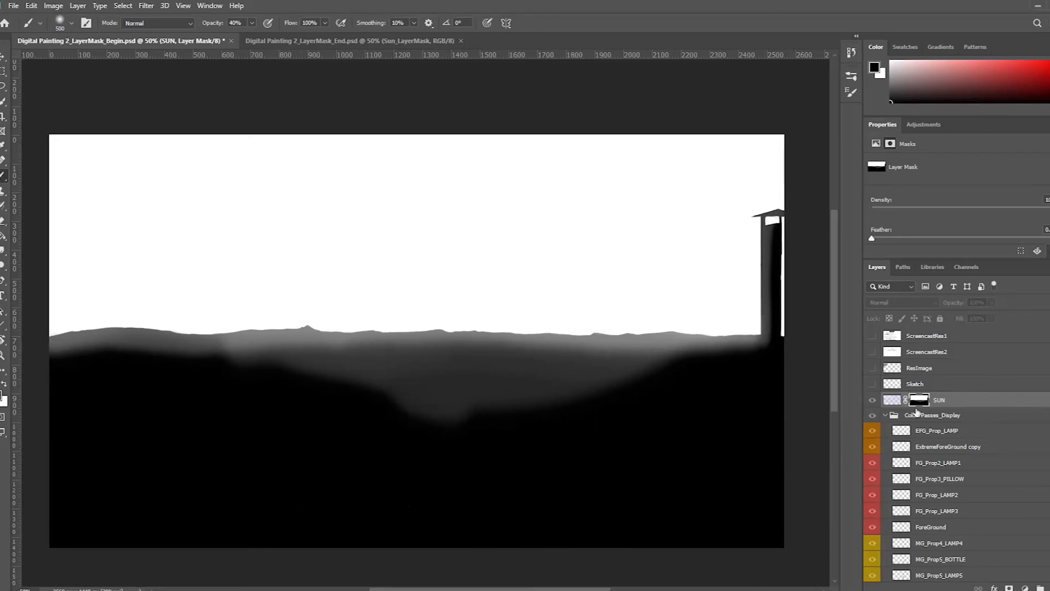
click(891, 401)
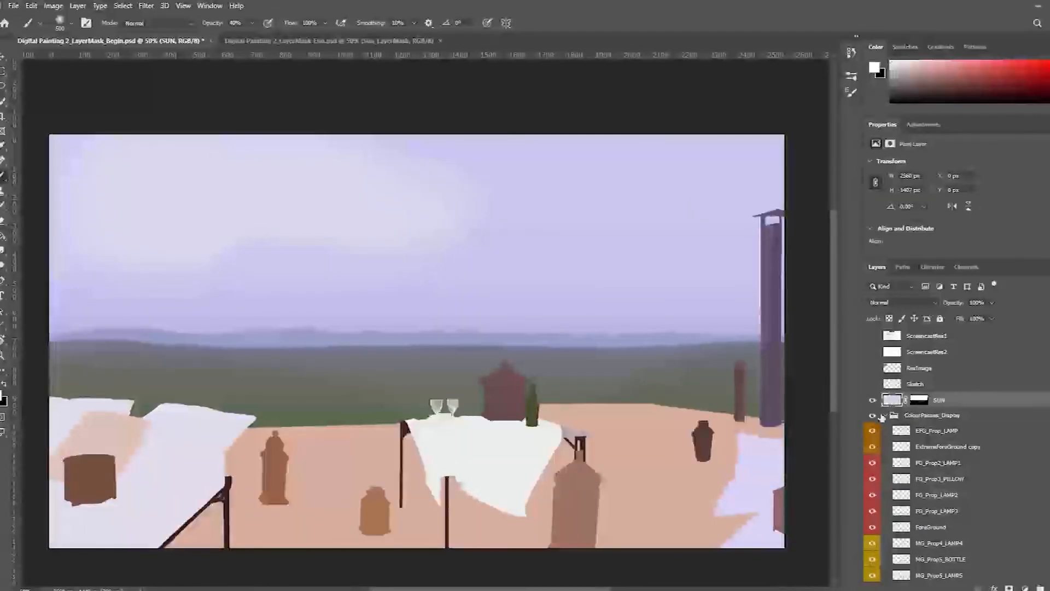
Toggle the SUN layer's visibility repeatedly to compare the scene with and without the masked sunlight, leaving the layer shown.
click(872, 402)
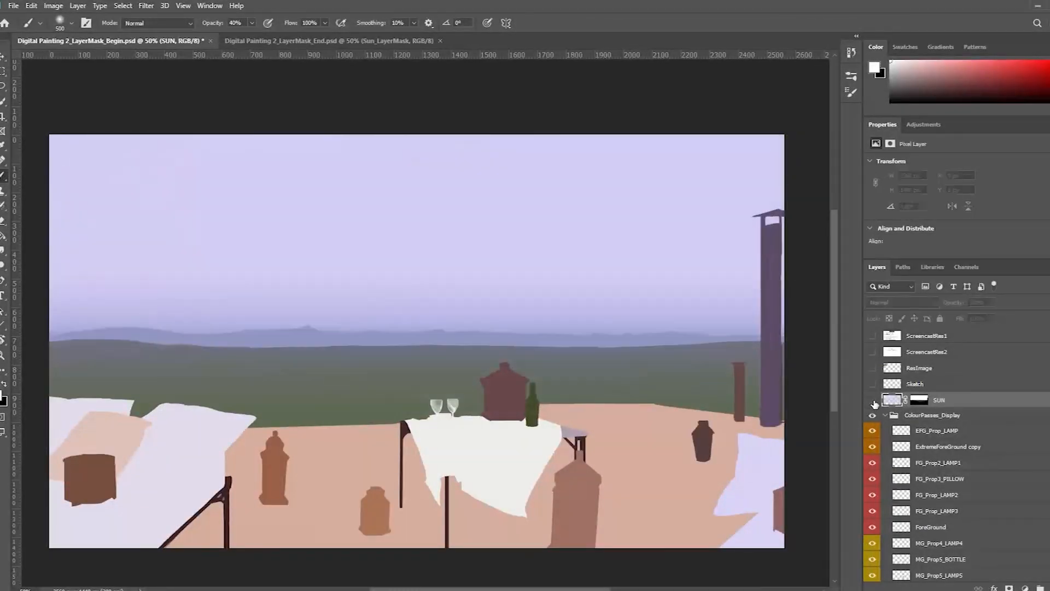
click(872, 401)
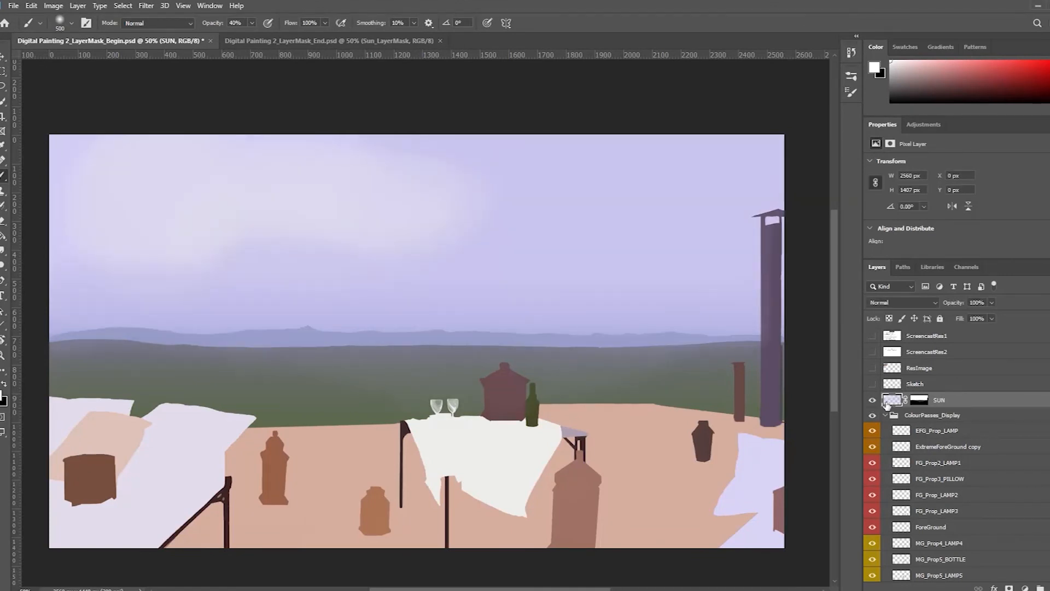
click(873, 401)
click(872, 403)
click(872, 402)
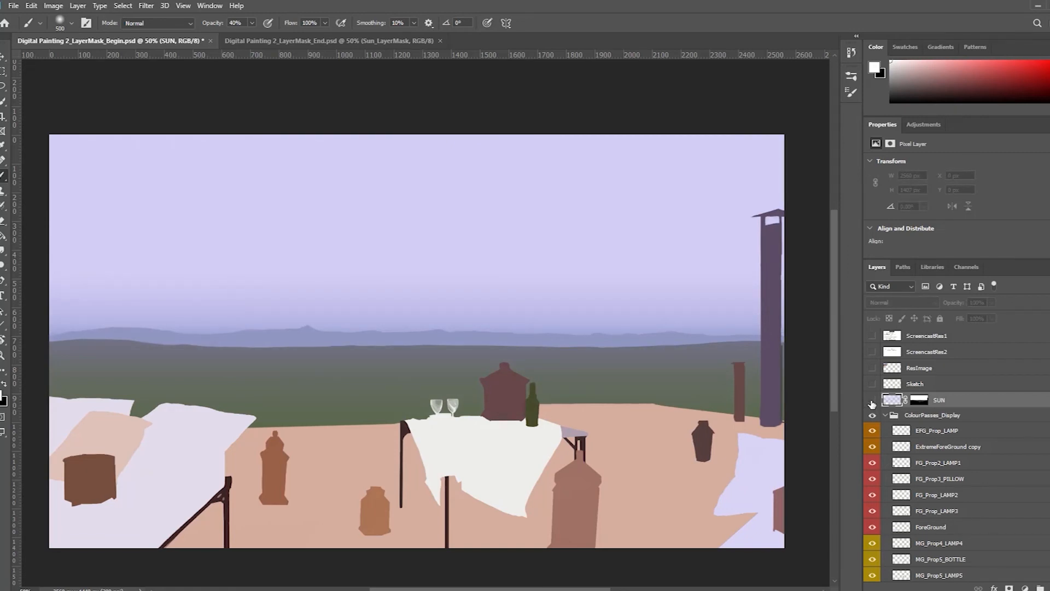
click(872, 402)
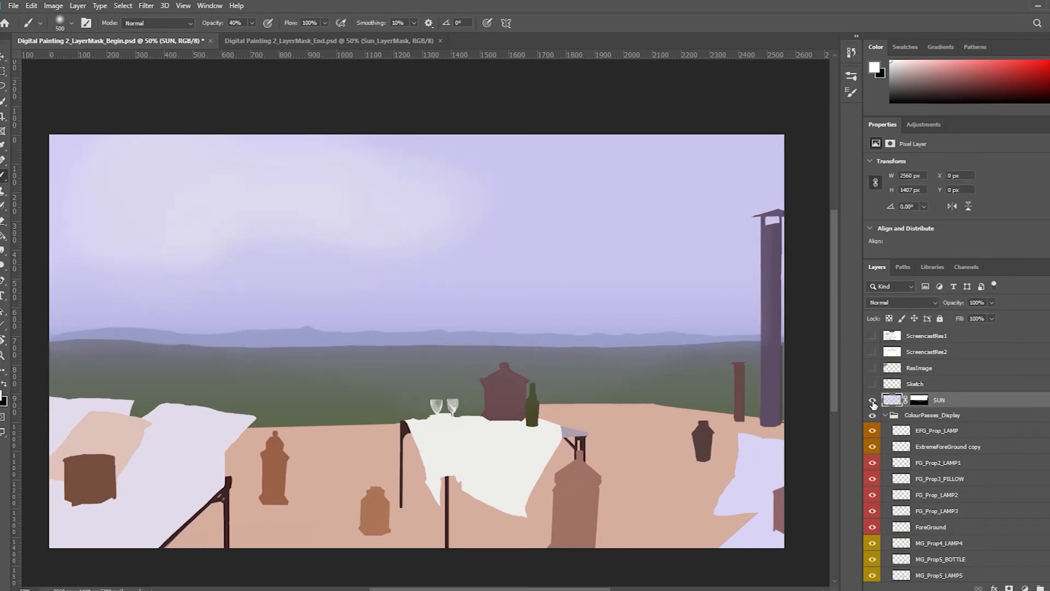
click(872, 403)
click(872, 403)
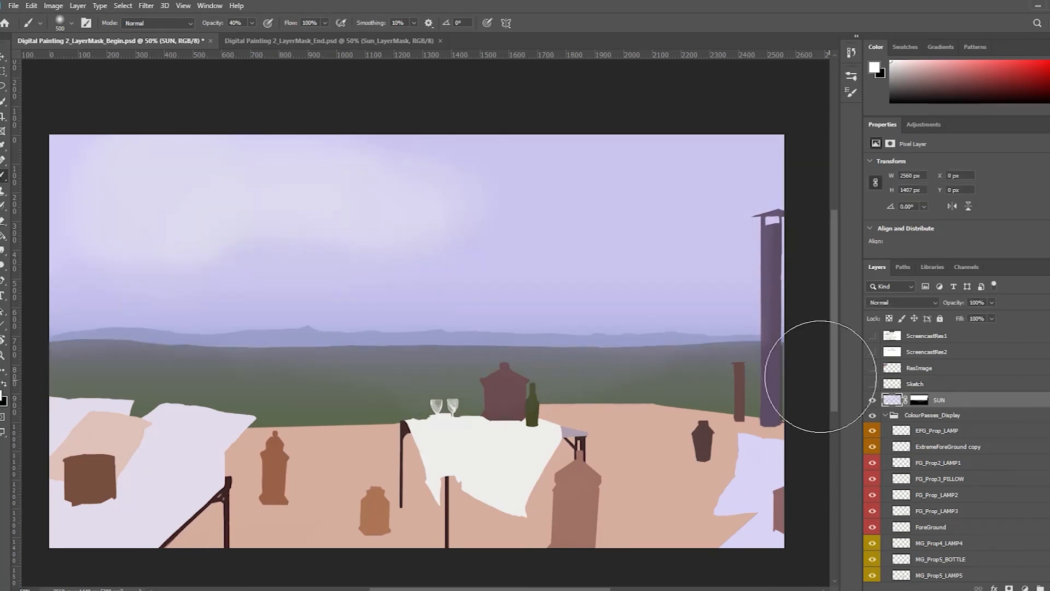
Reduce the brush to 175 px, display the SUN mask alone, and try white strokes at 40% opacity over the short chimney, undoing them.
key(bracketleft)
key(bracketleft)
key(bracketleft)
key(bracketleft)
key(bracketleft)
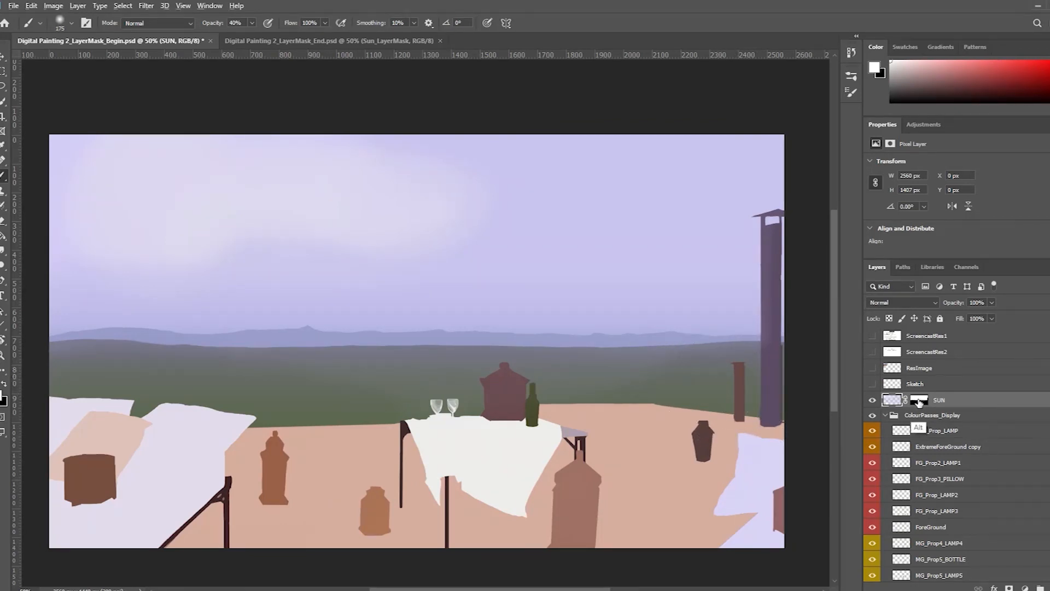
alt+click(919, 400)
mouse_move(716, 365)
mouse_down()
mouse_move(731, 375)
mouse_move(733, 356)
mouse_move(738, 375)
mouse_move(741, 353)
mouse_up()
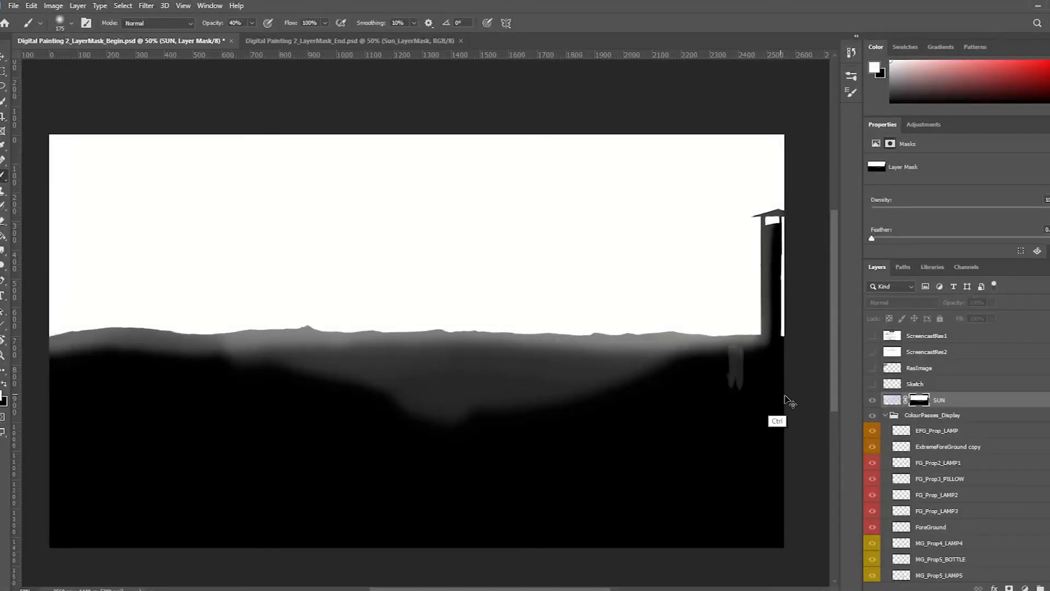
key(ctrl+z)
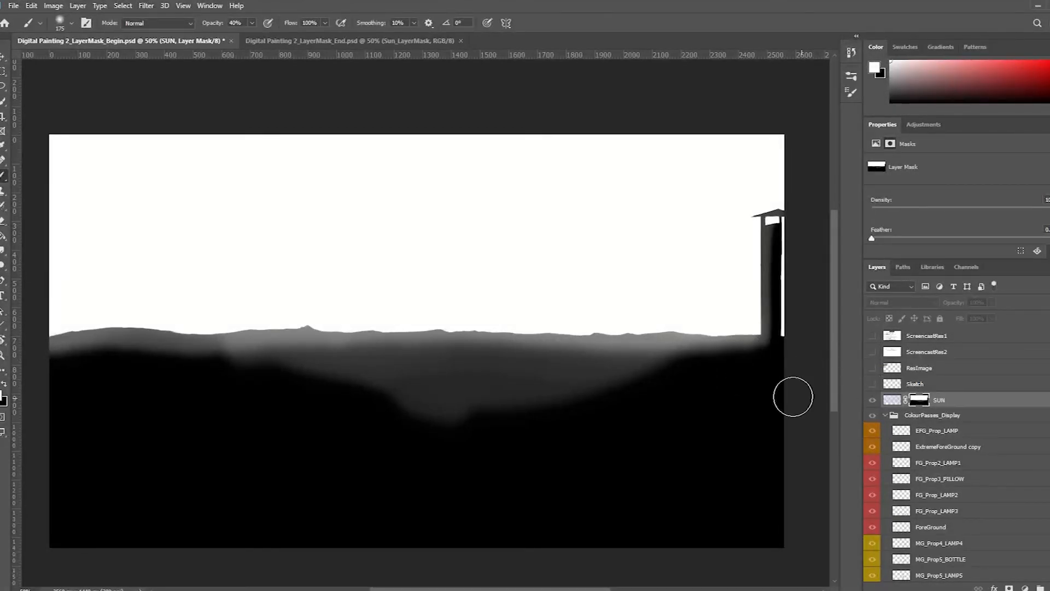
Paint white down the short chimney on the SUN mask with a 250 px brush at 30% opacity, and return to the full scene.
key(3)
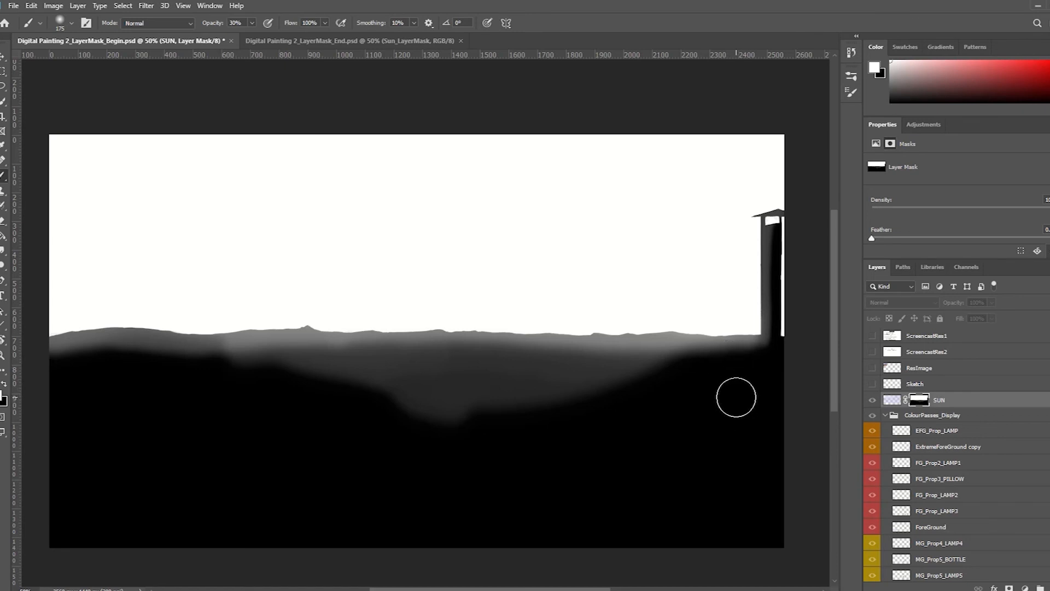
key(bracketright)
key(bracketright)
drag(734, 392, 734, 342)
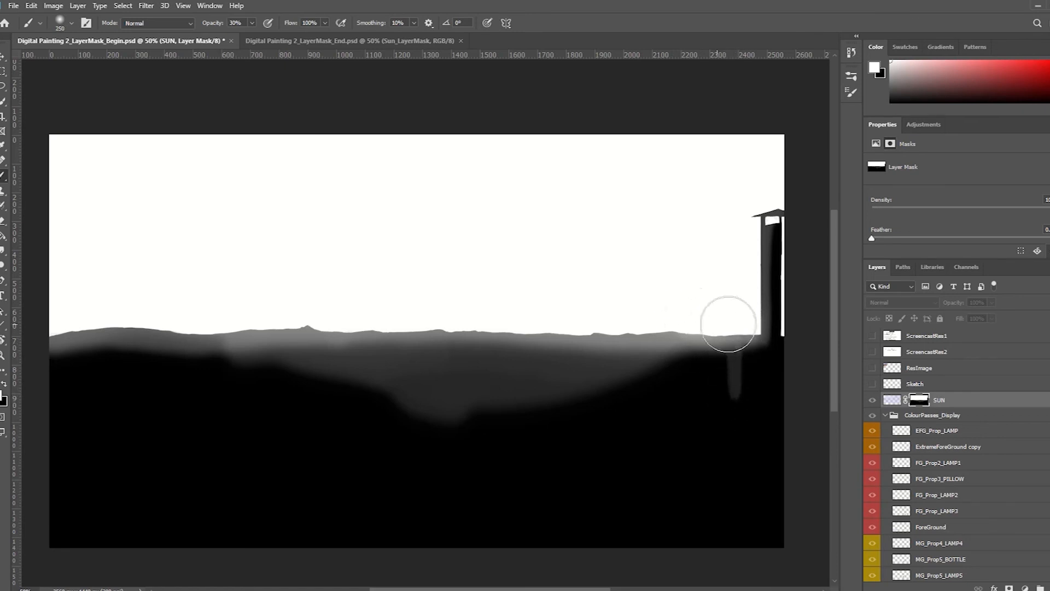
click(893, 403)
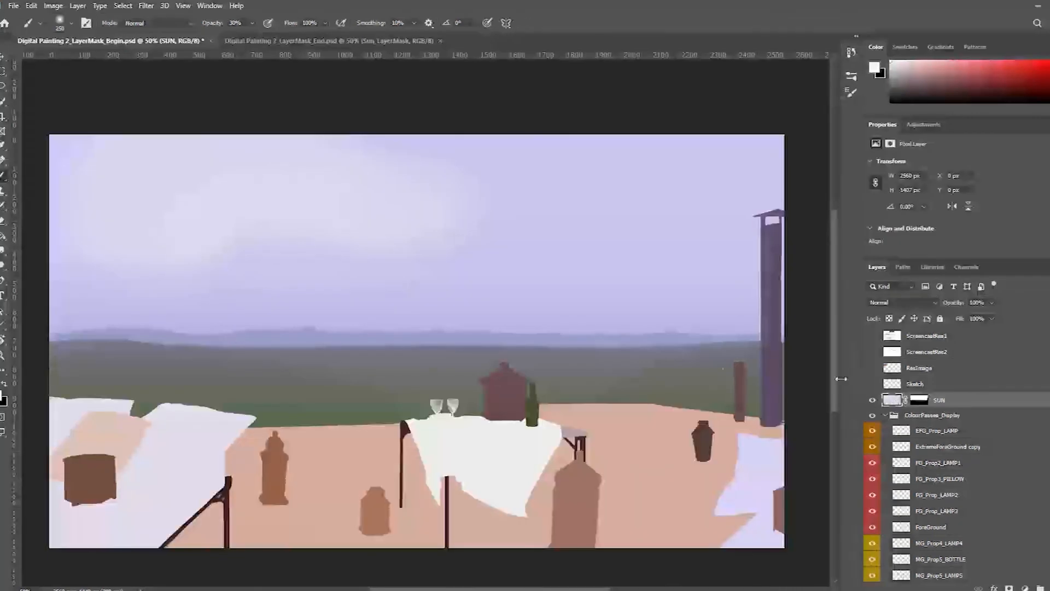
click(920, 404)
alt+click(918, 406)
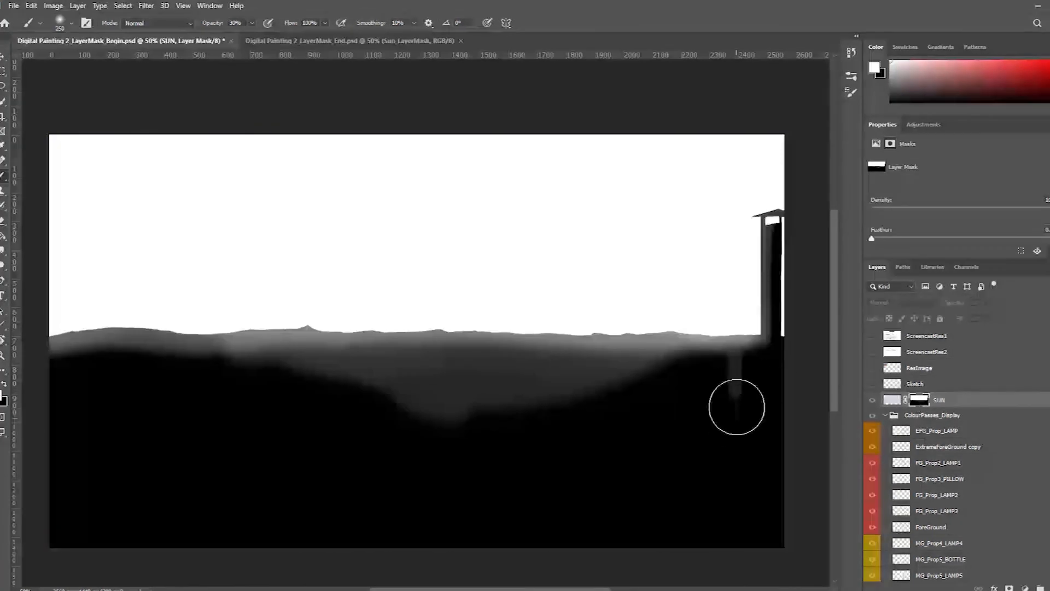
click(873, 399)
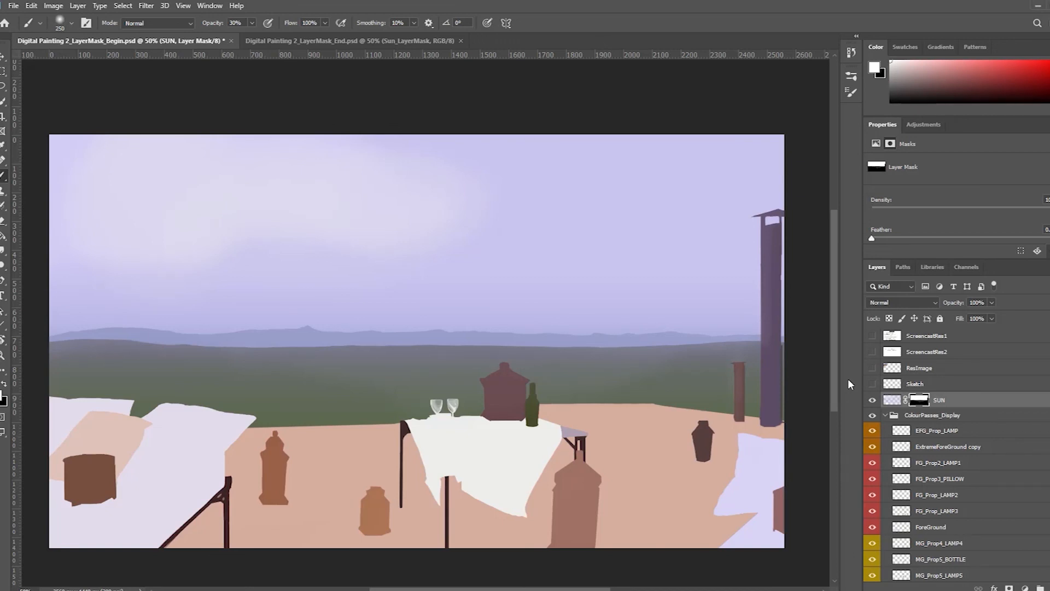
Switch to Digital Painting 2_LayerMask_End.psd, examine the white, black and grey areas of the Sun_LayerMask mask alone, and return to the layer's artwork.
click(347, 41)
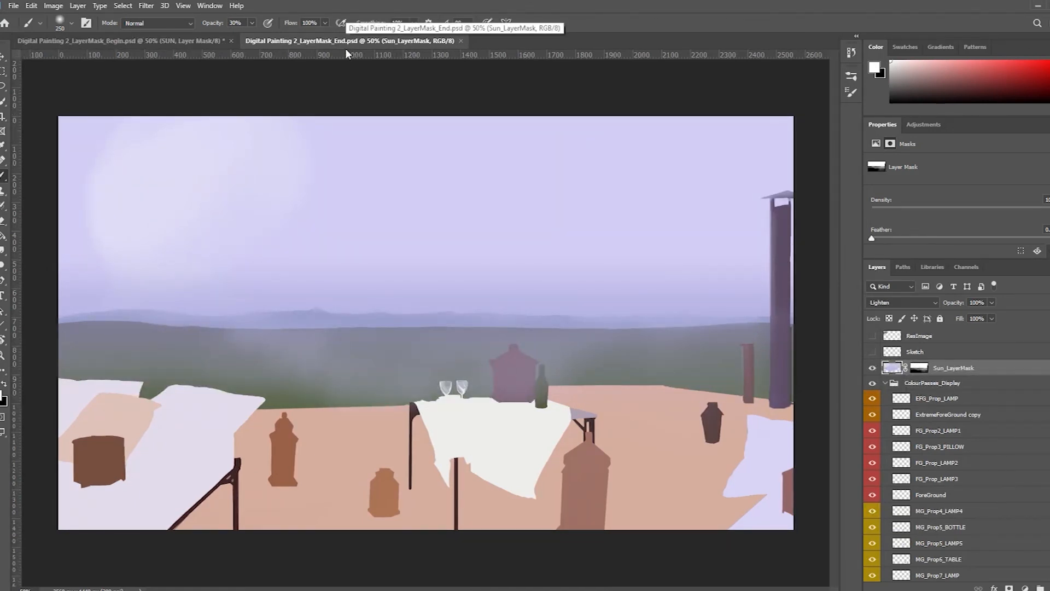
alt+click(923, 369)
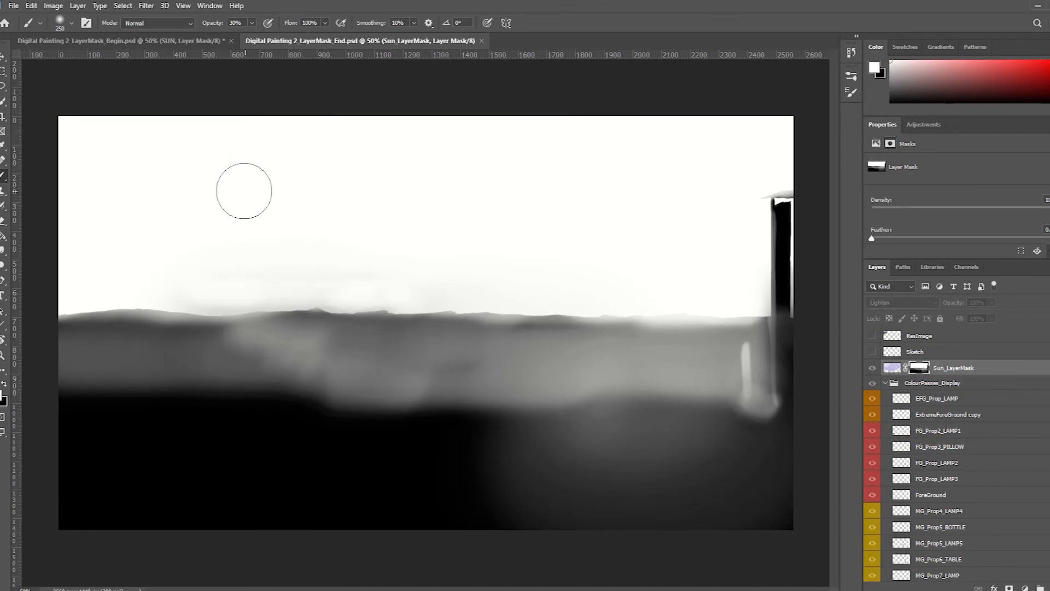
mouse_move(137, 183)
mouse_down()
mouse_move(171, 151)
mouse_move(171, 201)
mouse_move(147, 181)
mouse_move(238, 209)
mouse_up()
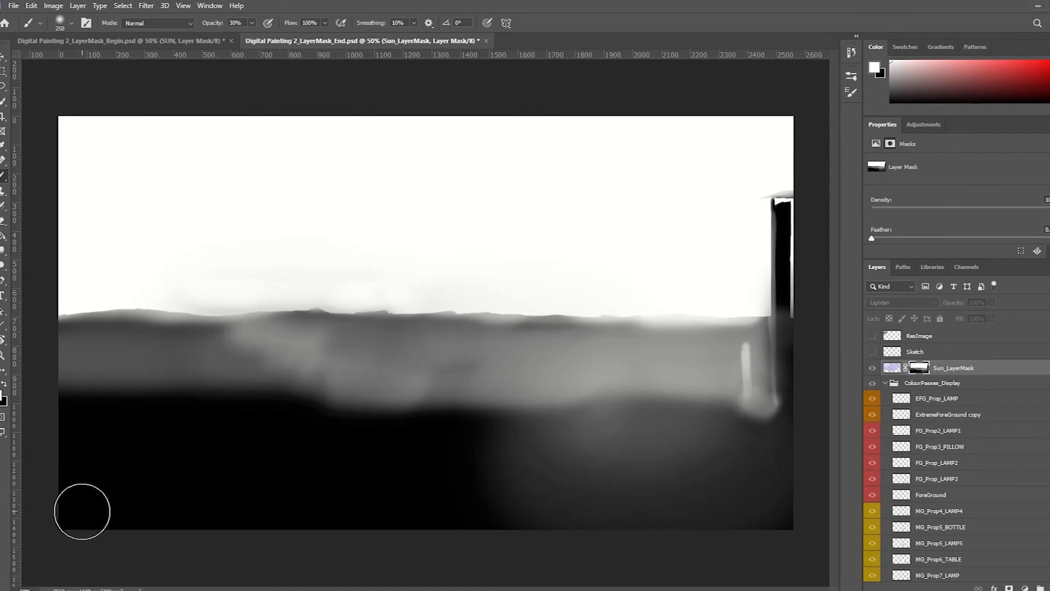
key(x)
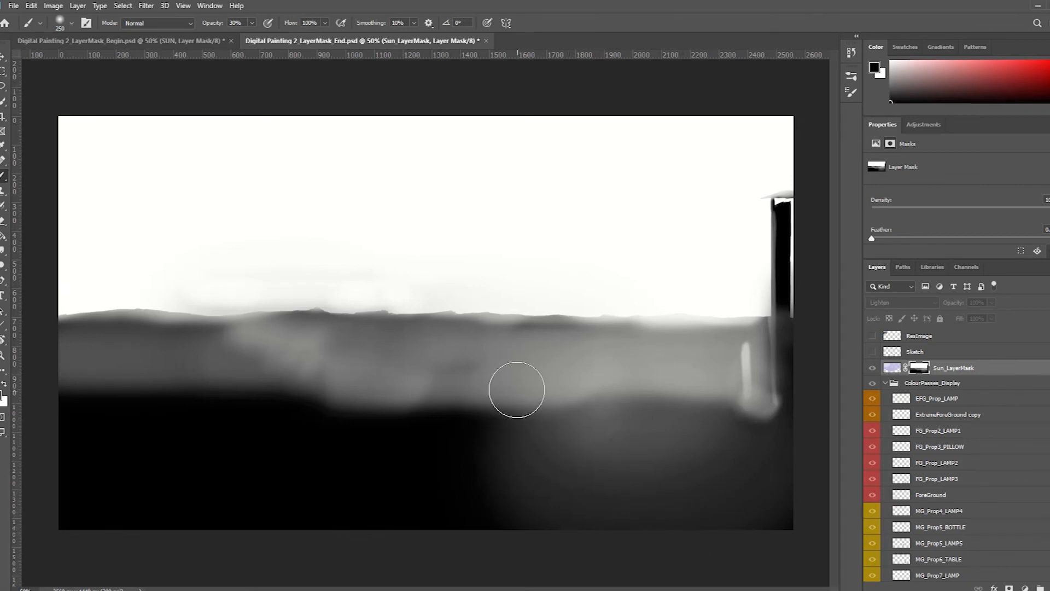
key(x)
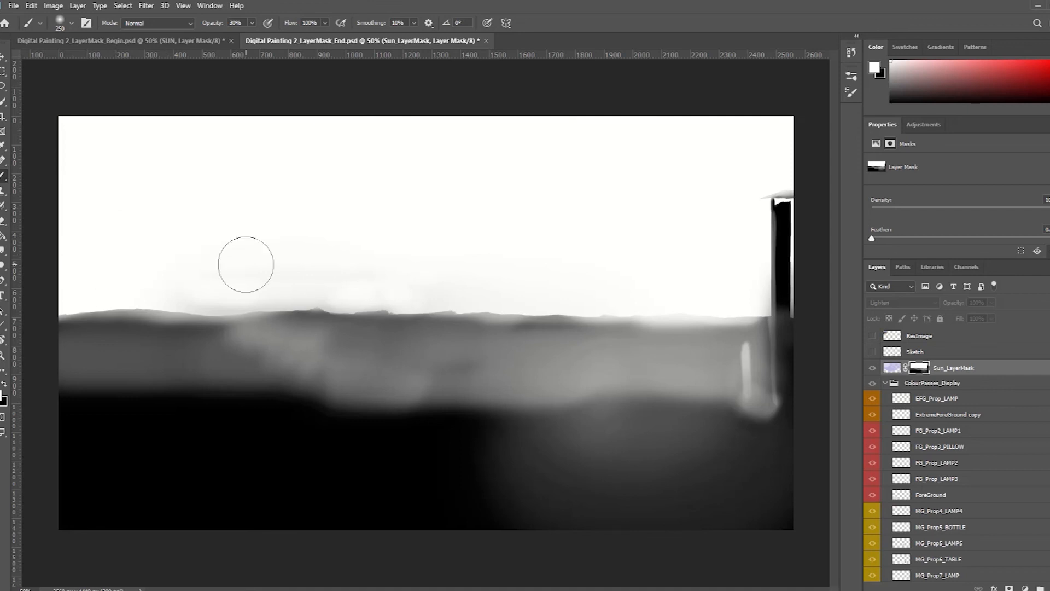
click(891, 368)
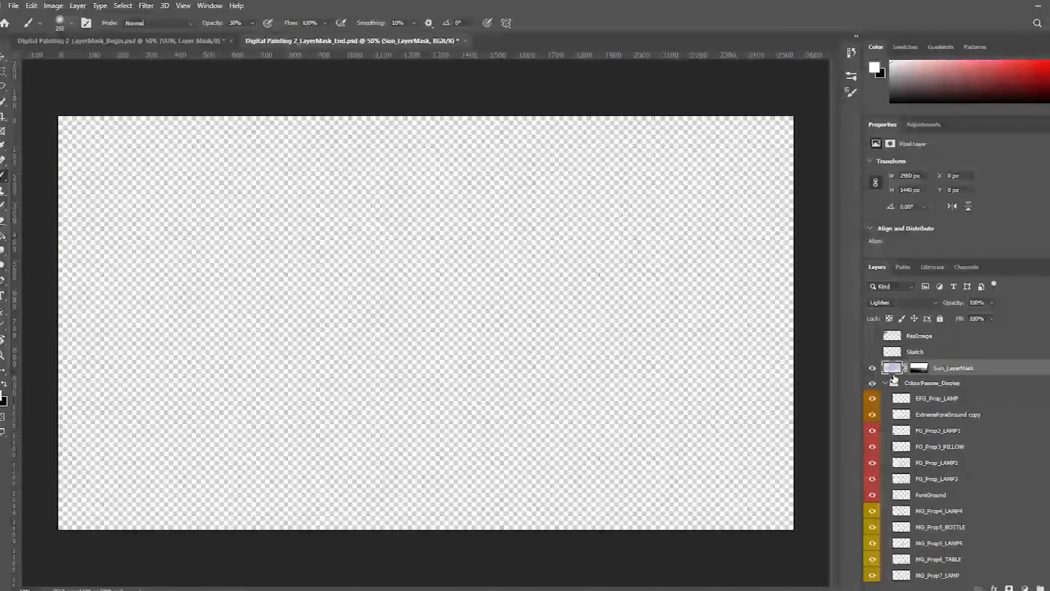